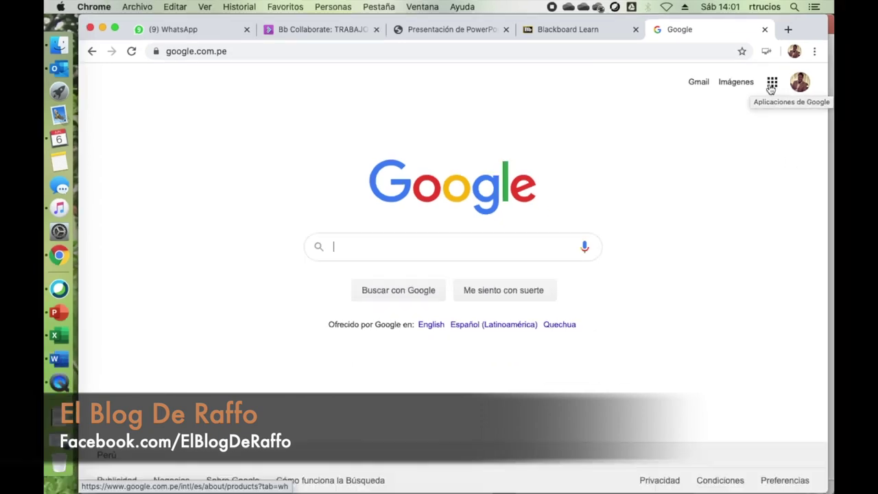
Step: Go to drive.google.com in Chrome to reach the Mi unidad page
click(809, 94)
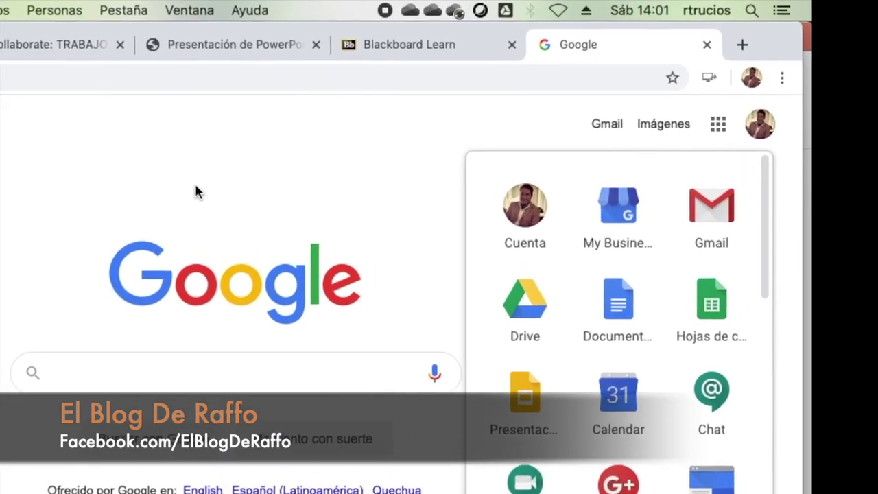
click(229, 177)
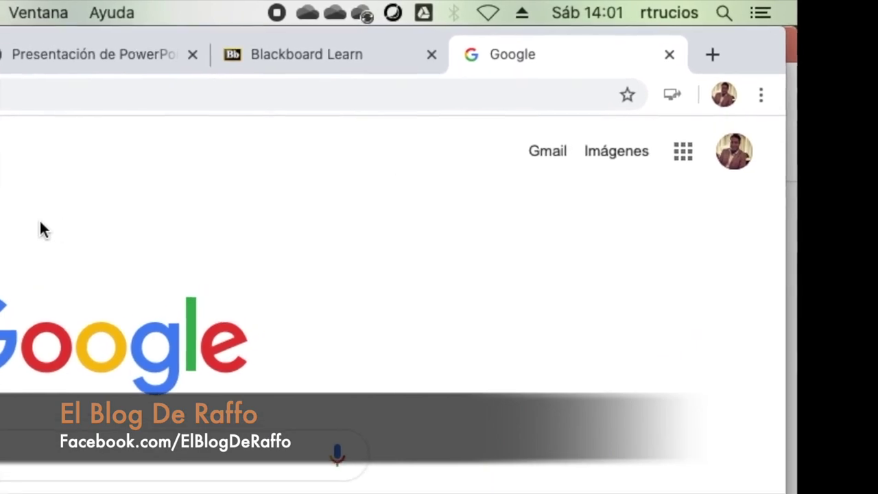
click(7, 92)
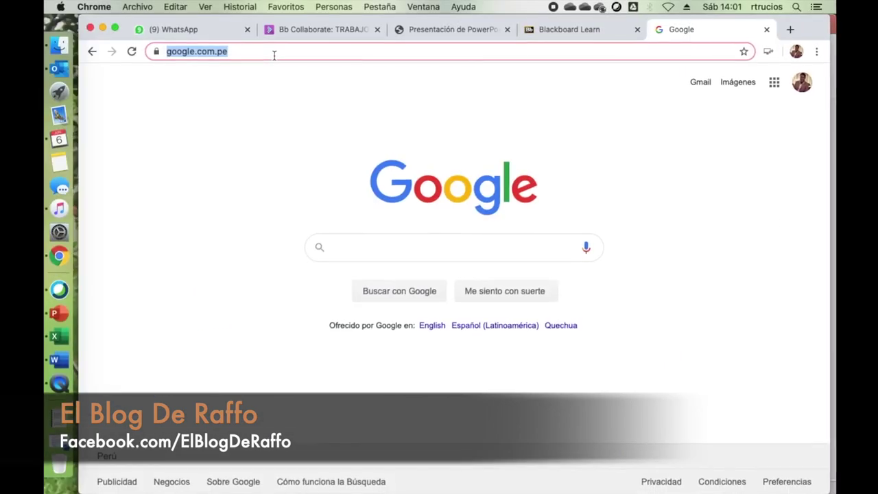
text(drive.g)
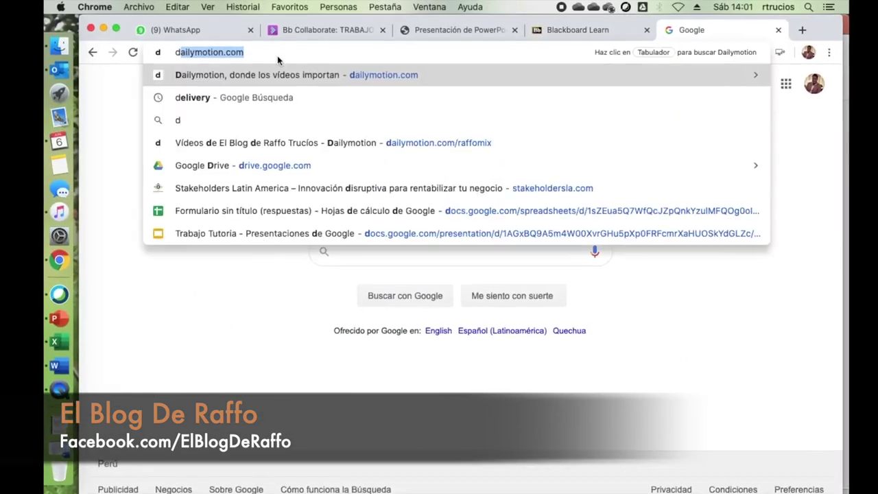
text(oogle.com)
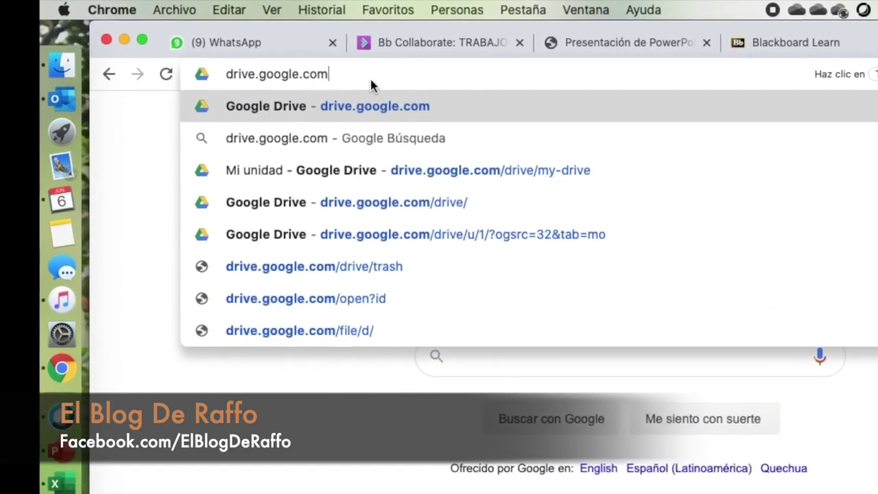
key(Return)
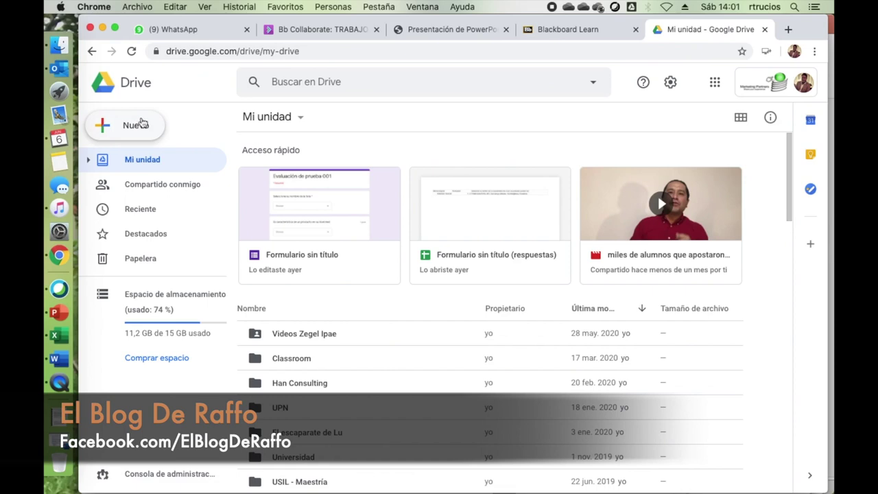
Step: Create a blank form from Drive via Nuevo > Más > Formularios de Google
click(141, 122)
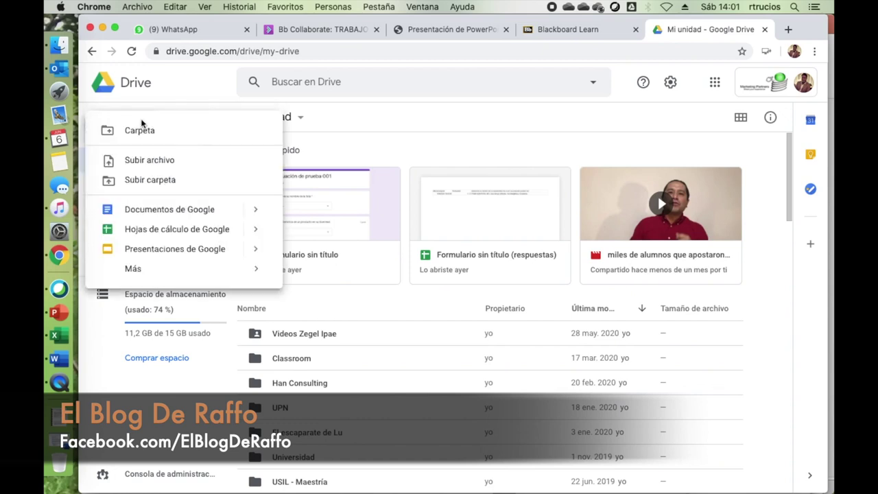
mouse_move(164, 268)
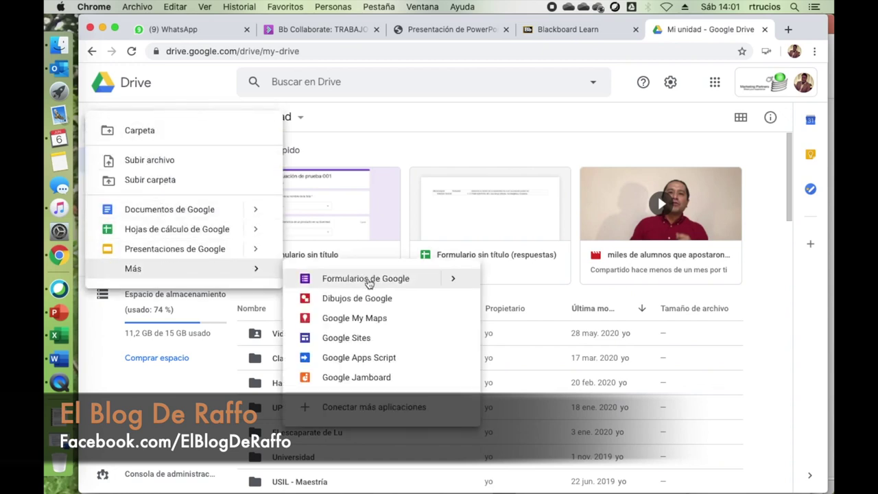
click(369, 283)
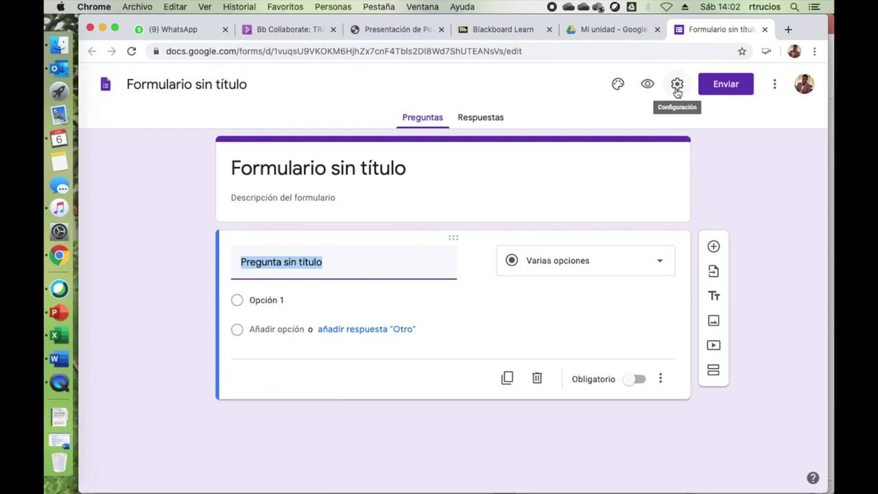
Step: Turn on Convertir en un cuestionario and hide missed questions and correct answers from respondents
click(677, 87)
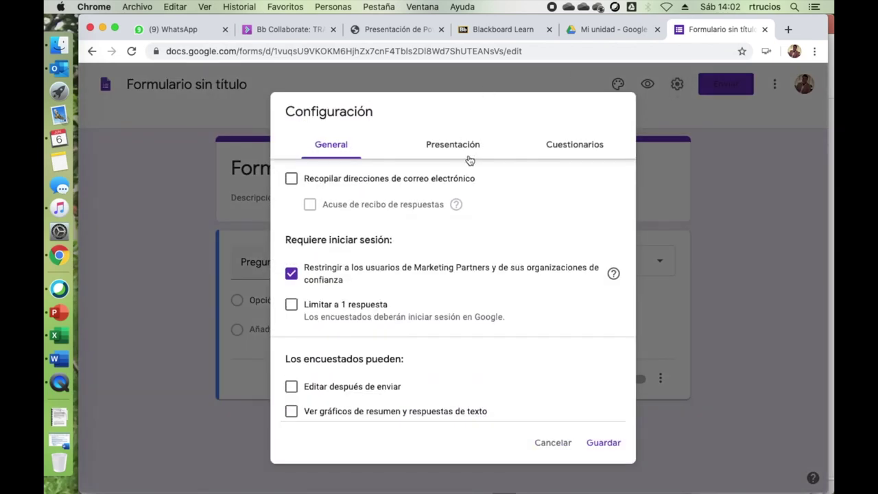
click(568, 152)
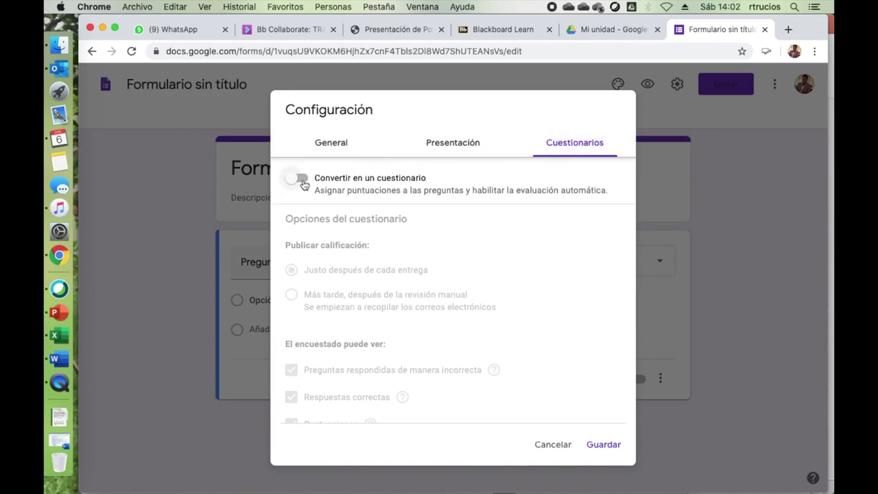
click(304, 185)
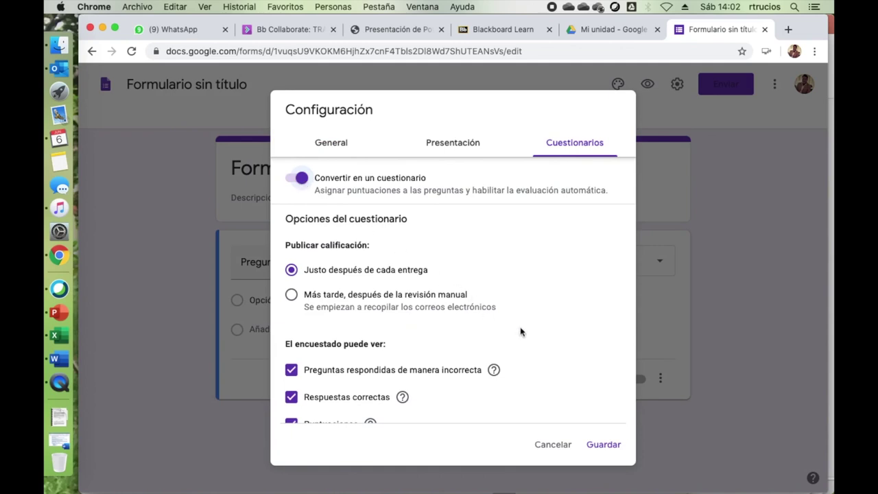
scroll(521, 332, down, 1)
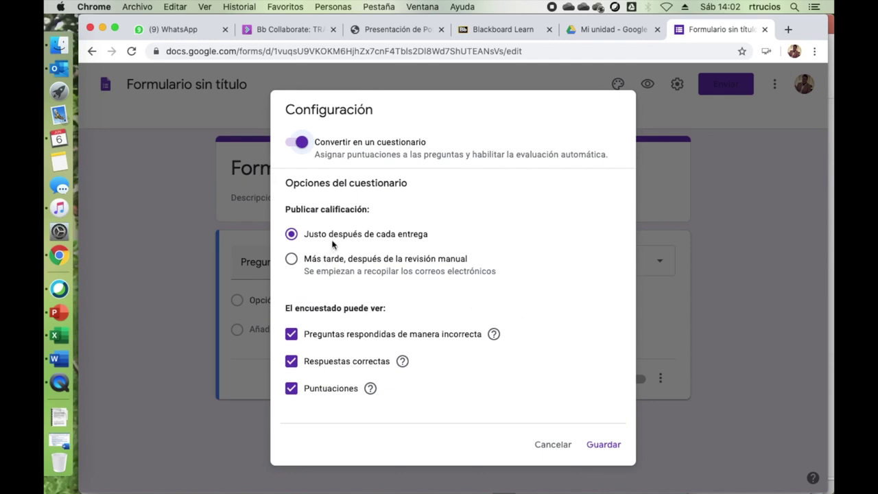
click(382, 337)
click(339, 365)
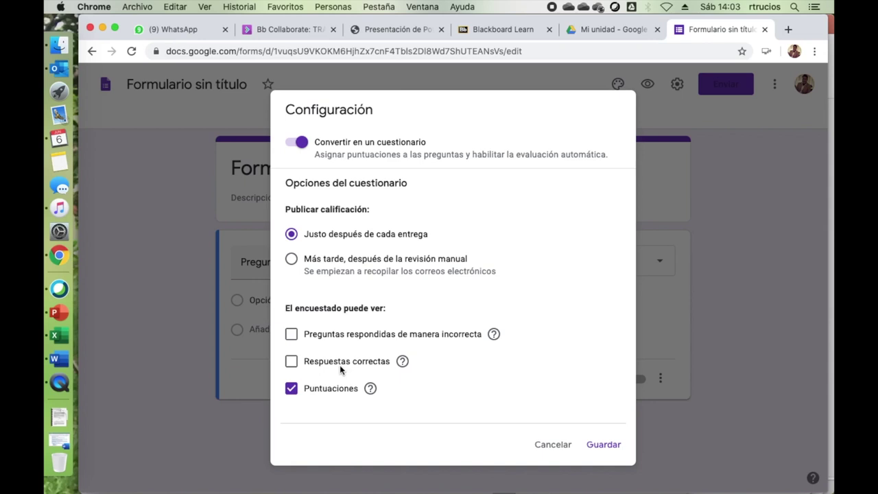
Step: Save the quiz settings and title the form 'Examen de prueba'
click(600, 446)
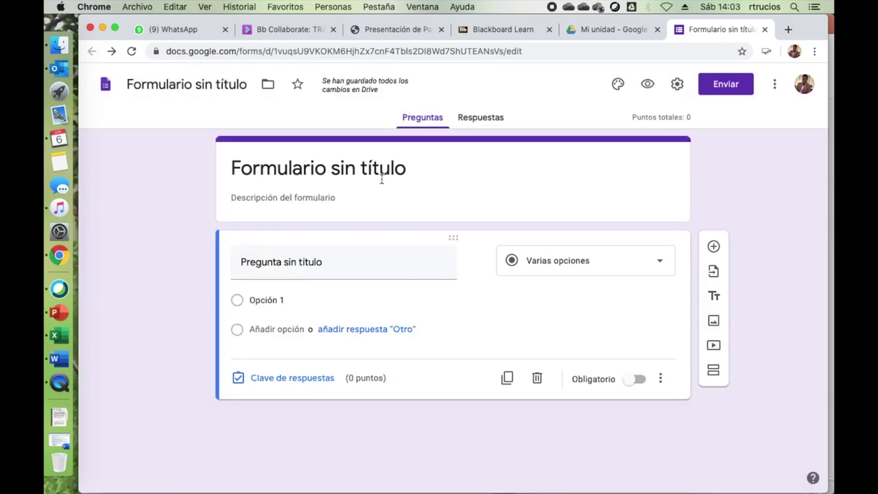
click(381, 178)
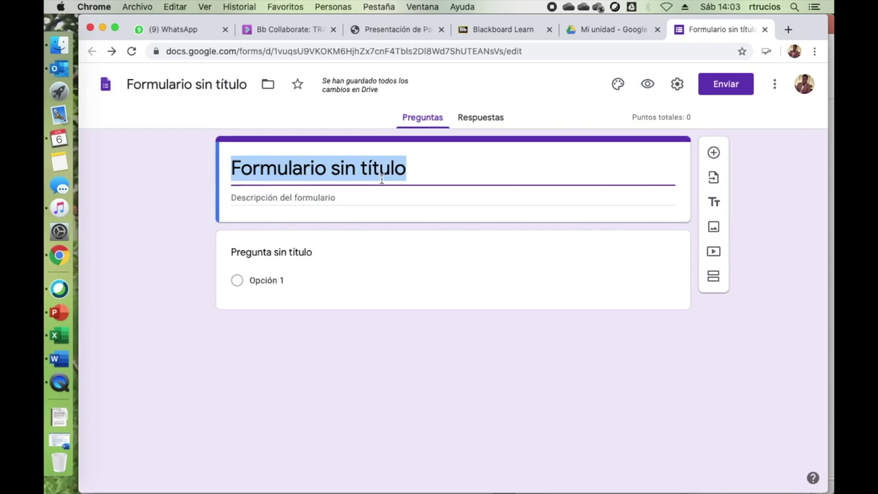
text(Examen de prueba)
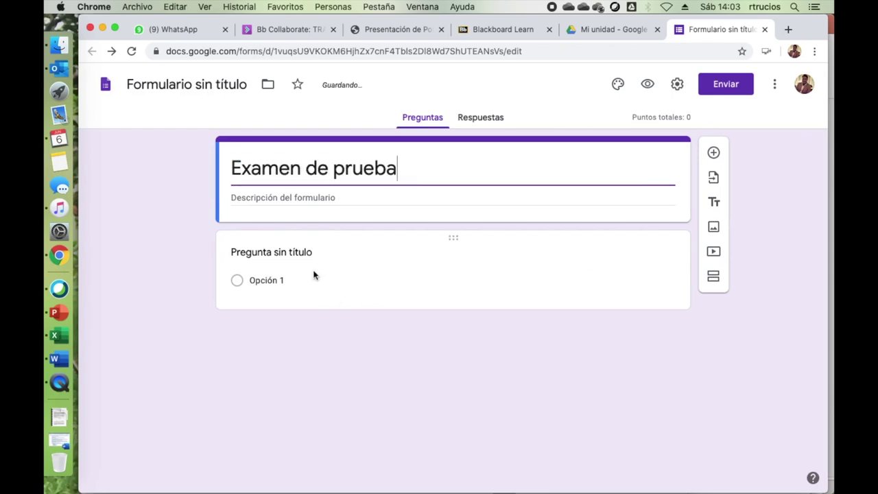
click(154, 261)
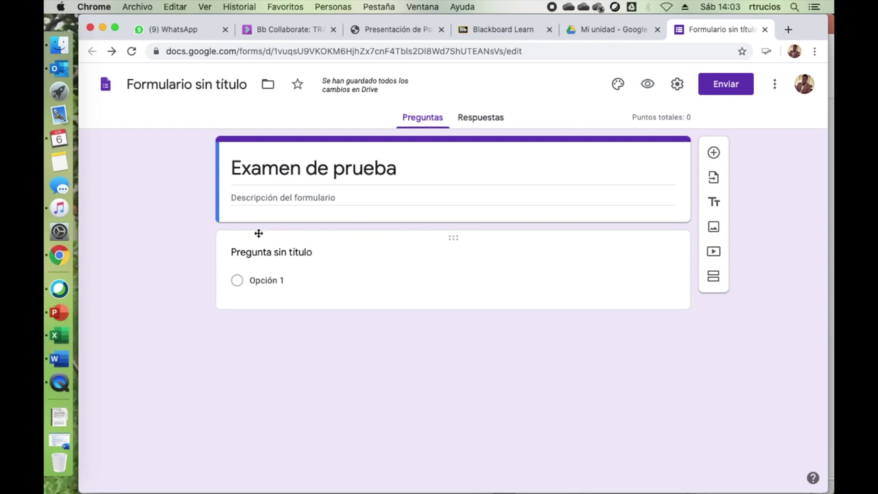
Step: Write 'El sol sale:' as the first question and make it a dropdown
click(282, 255)
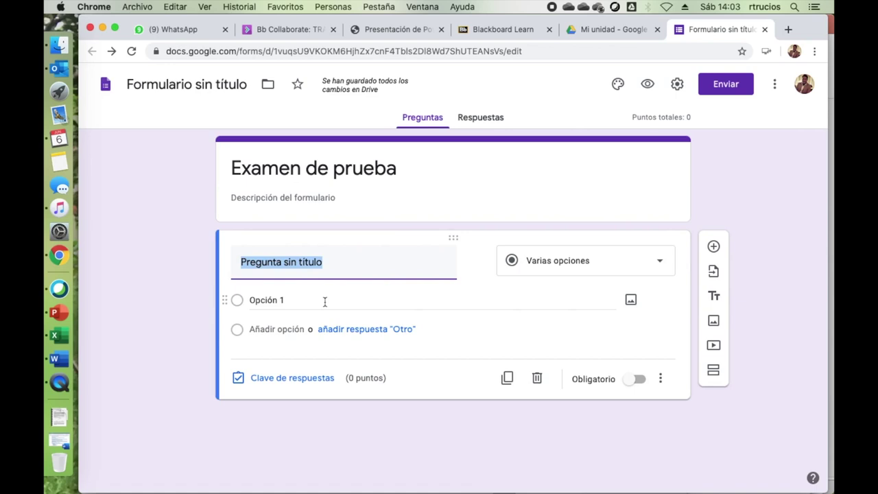
text(El sol s)
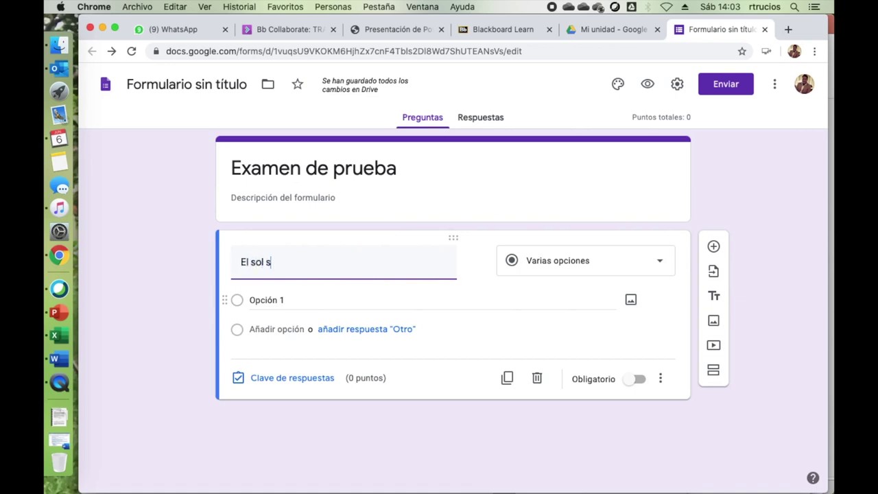
text(ale:)
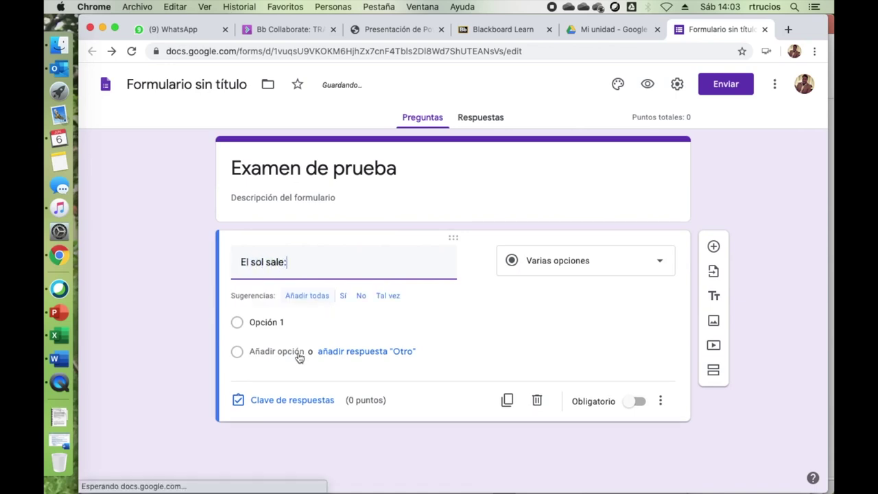
click(627, 264)
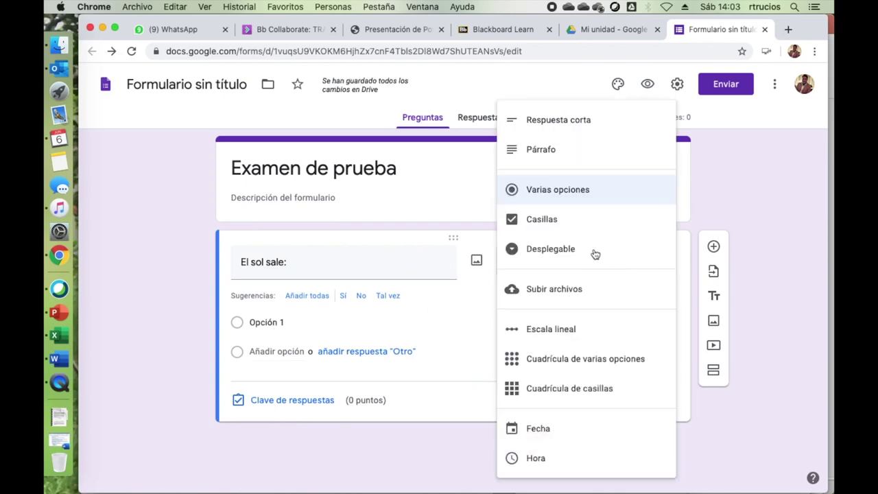
click(595, 255)
Step: Enter options De dia, De noche and De madrugada, then add a blank question below
click(276, 314)
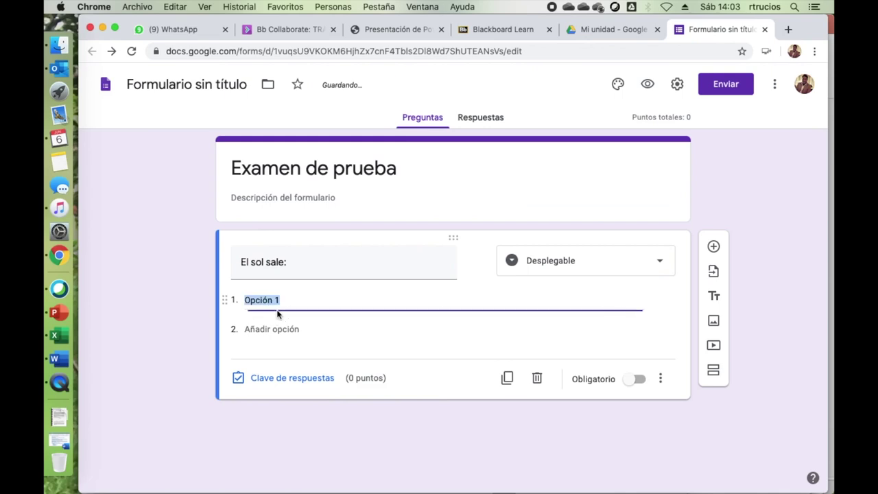
text(d)
key(BackSpace)
text(De dia)
click(267, 329)
text(De noche)
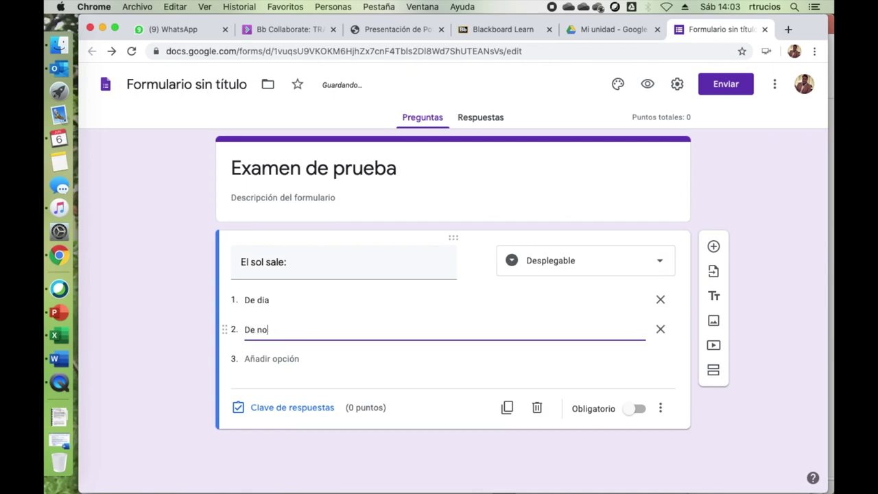
click(274, 359)
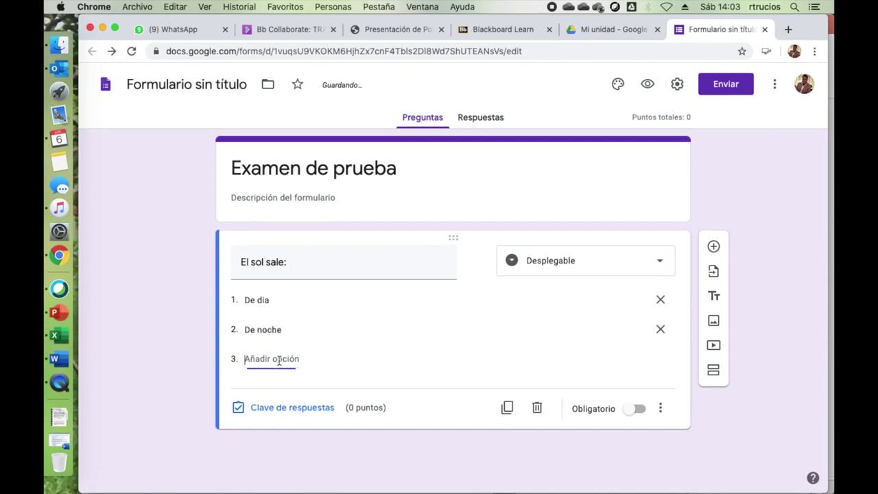
text(De madr)
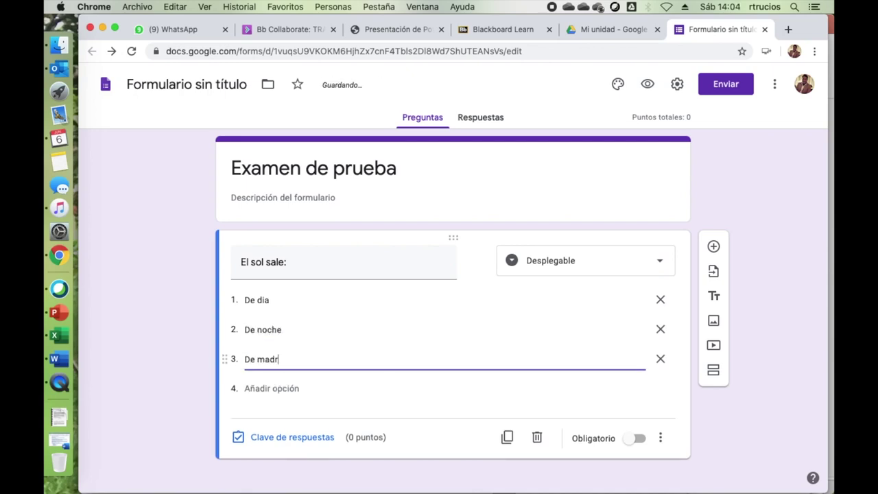
text(ugada)
click(735, 420)
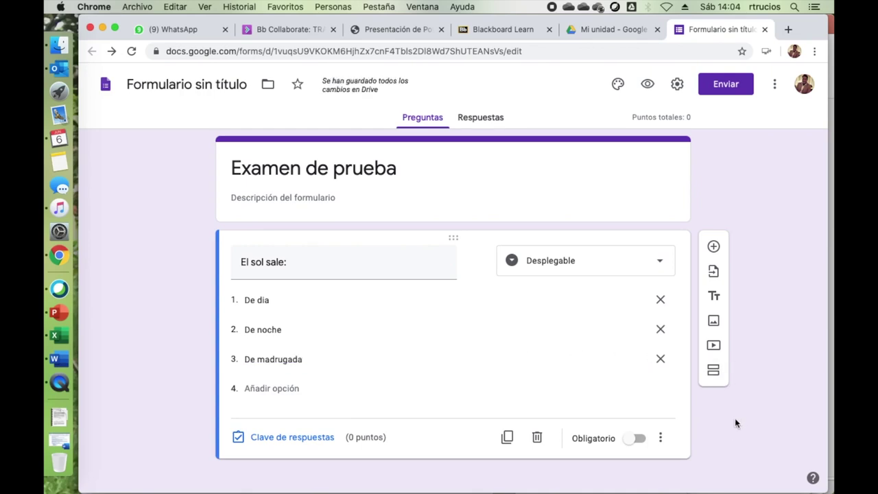
click(713, 246)
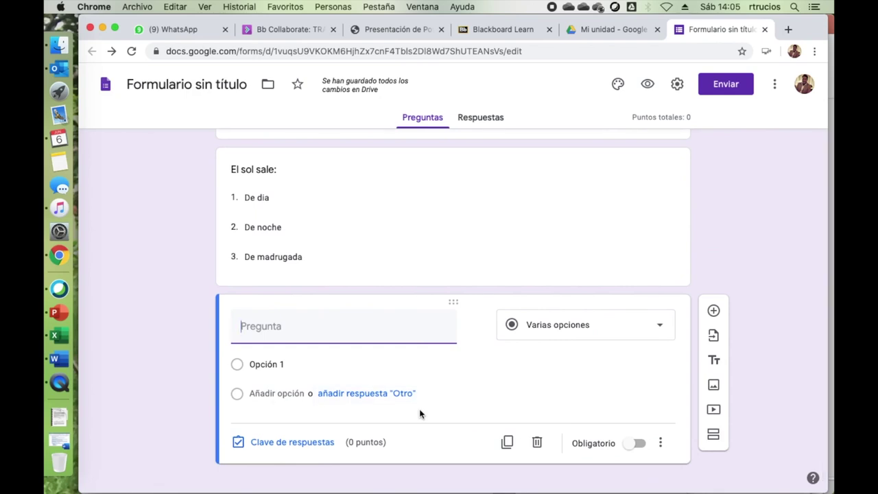
Step: Title the new question 'Vamos a la playa por lo general en:' and make it checkboxes
text(Vamos a la )
text(playa por )
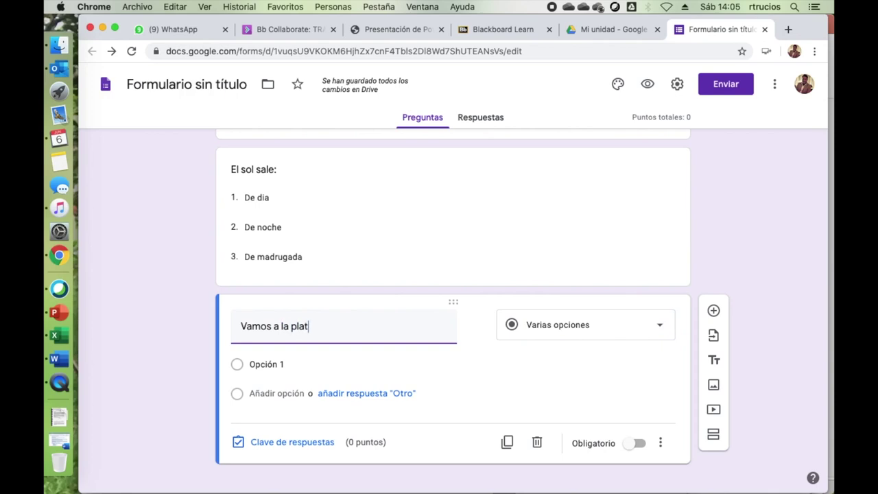
text(lo general en:)
click(639, 328)
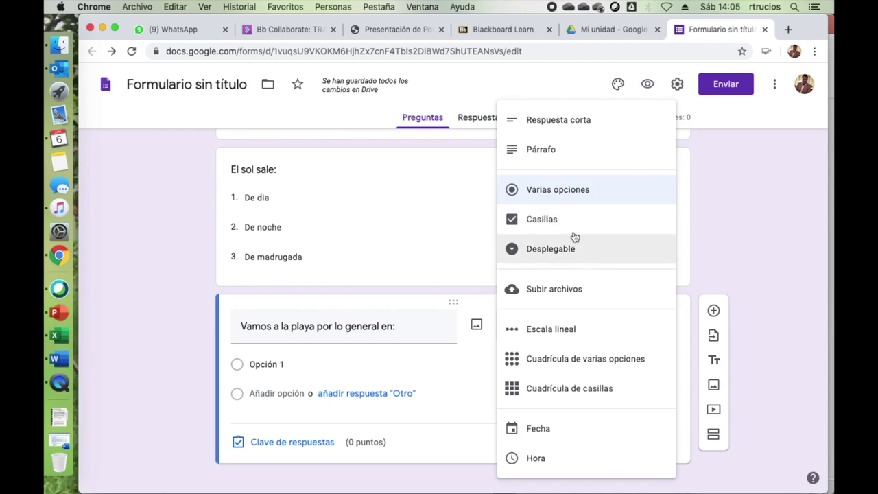
click(570, 231)
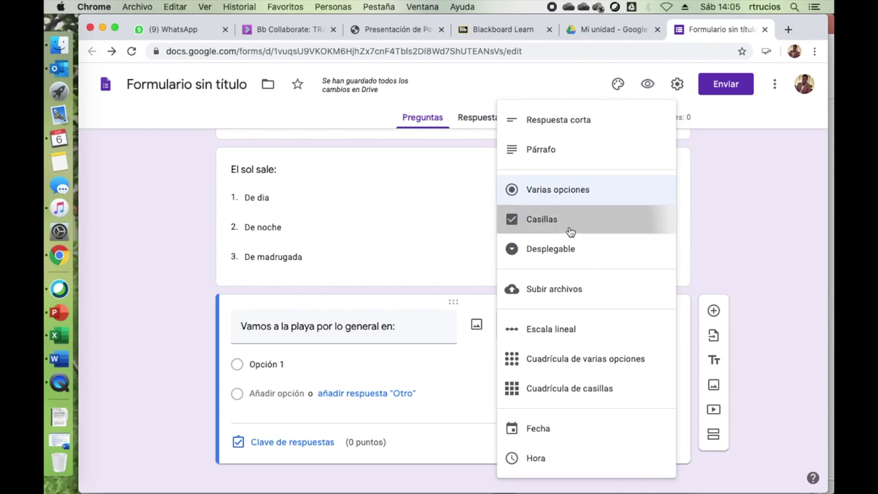
Step: Add the options Invierno, Verano, Otoño and Primavera
click(268, 362)
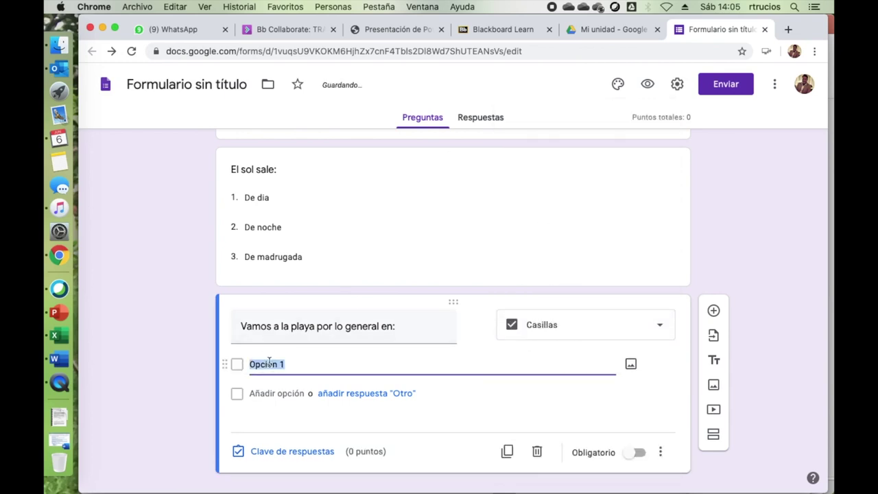
text(Invierno)
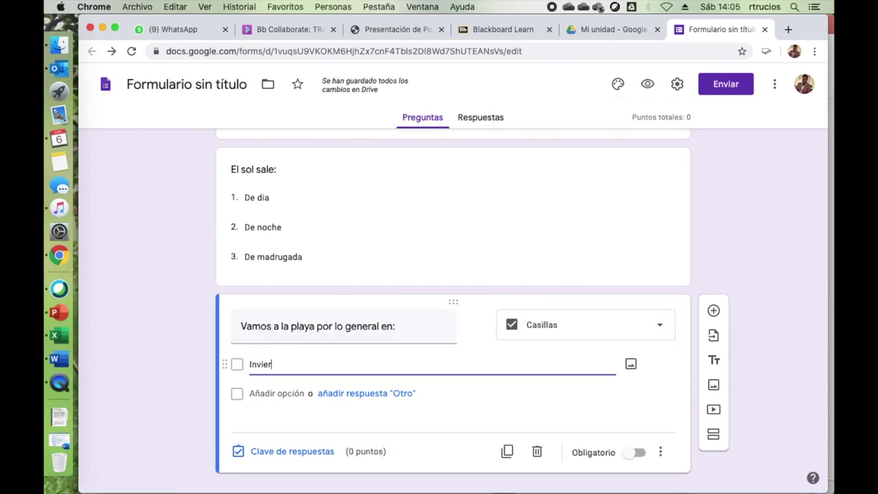
click(253, 392)
text(Verano)
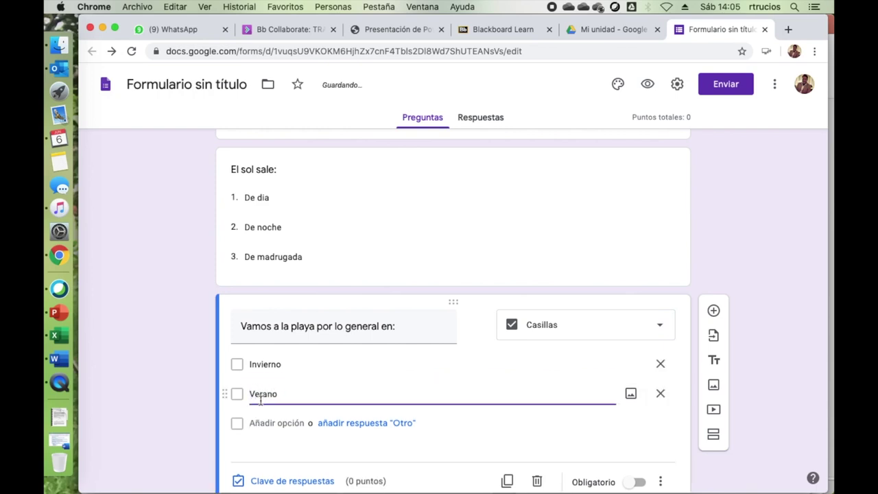
click(271, 422)
text(Otoño)
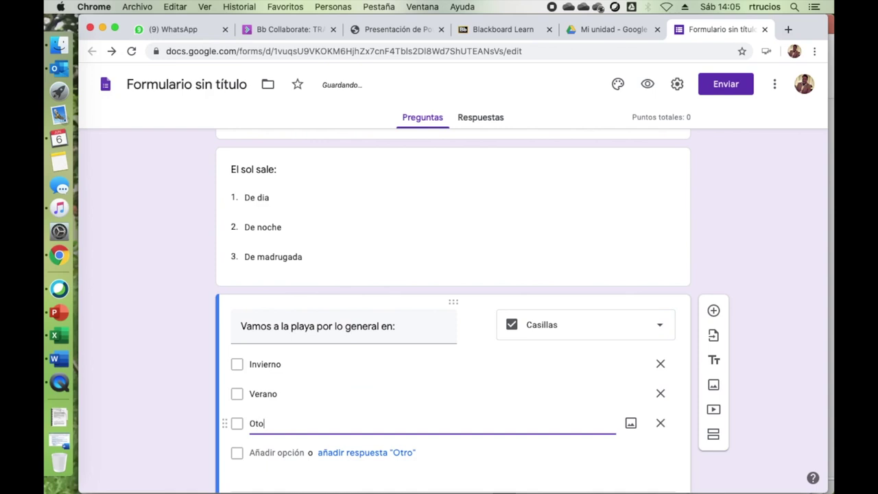
click(278, 453)
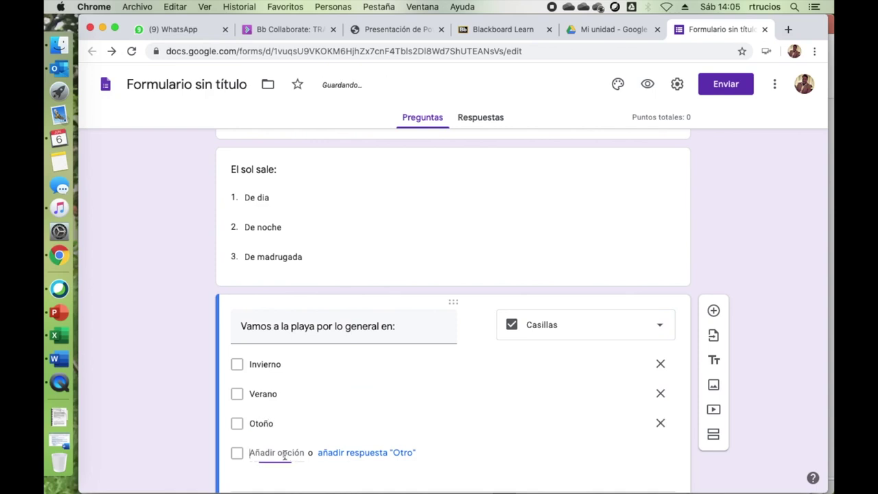
text(Primave)
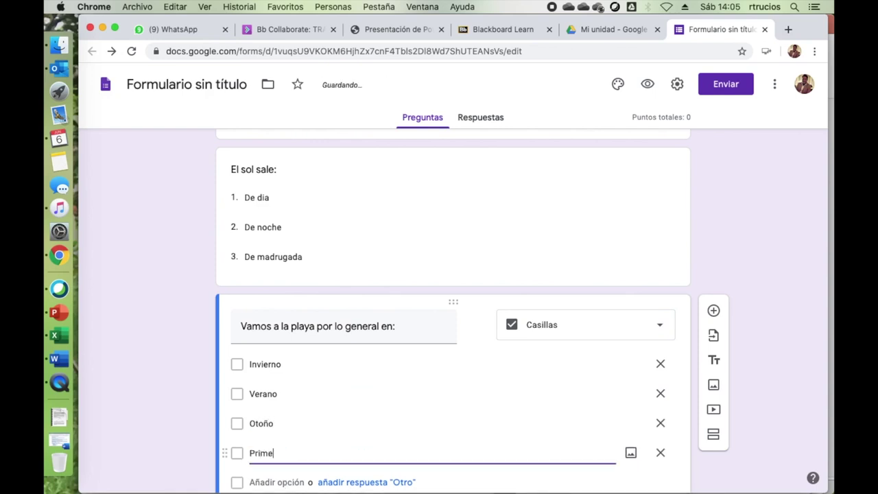
text(ra)
click(771, 414)
scroll(771, 414, down, 2)
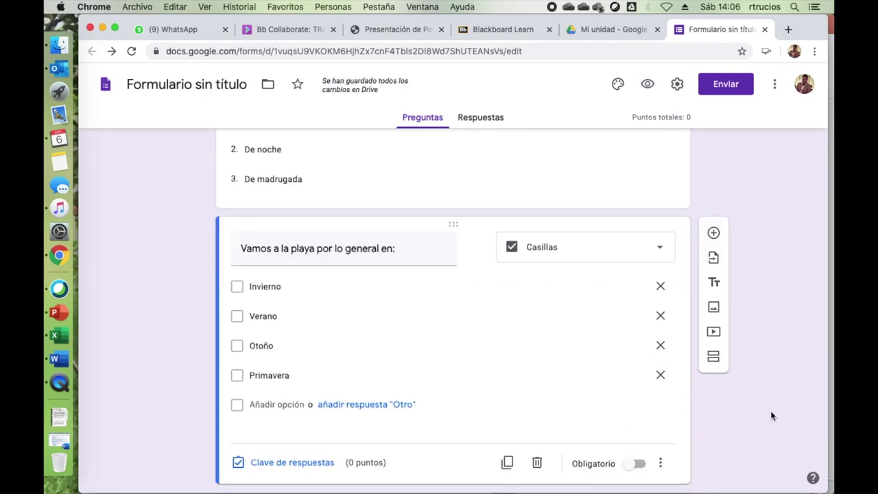
Step: Add a dropdown question asking which account is the presenter's Instagram
click(714, 234)
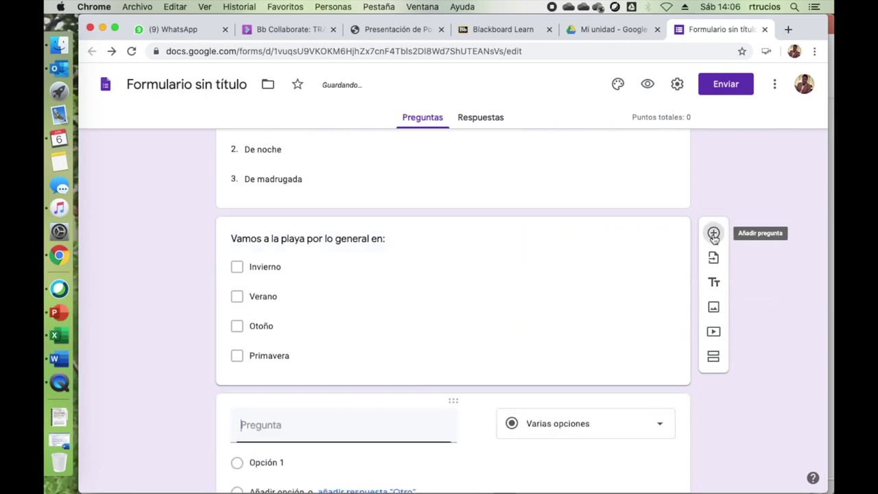
scroll(485, 249, up, 2)
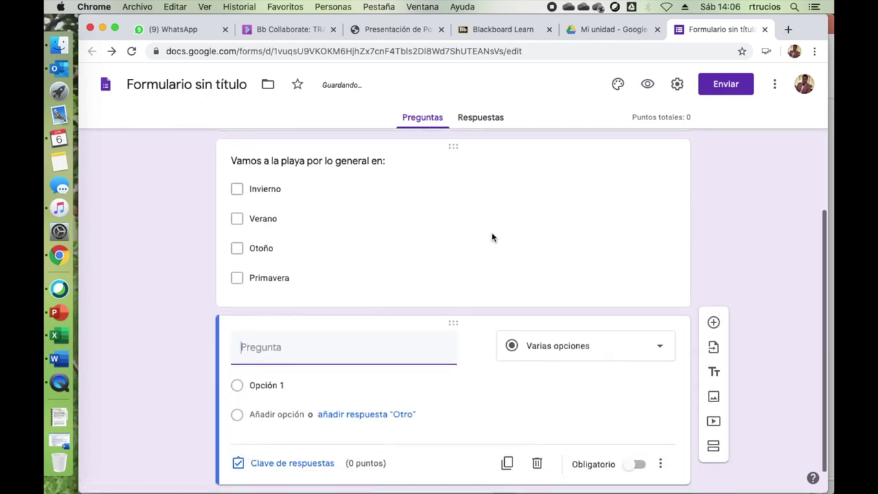
click(659, 349)
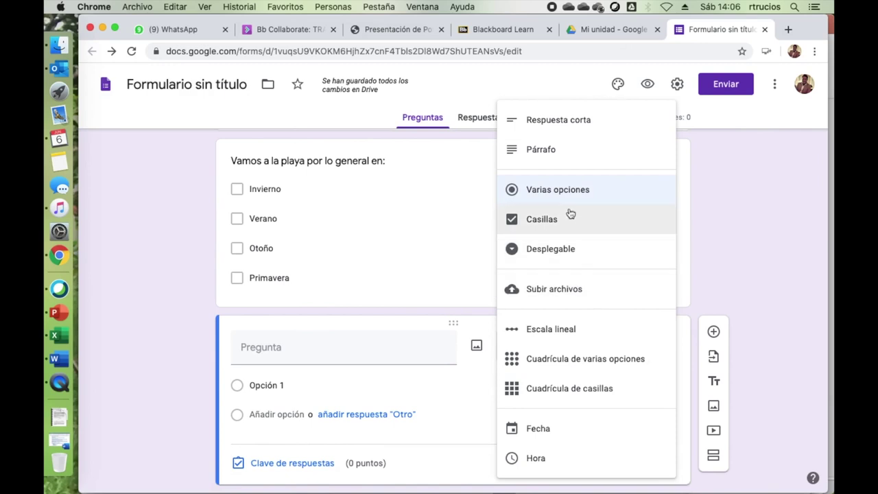
click(569, 251)
click(328, 349)
text(Cual de estas)
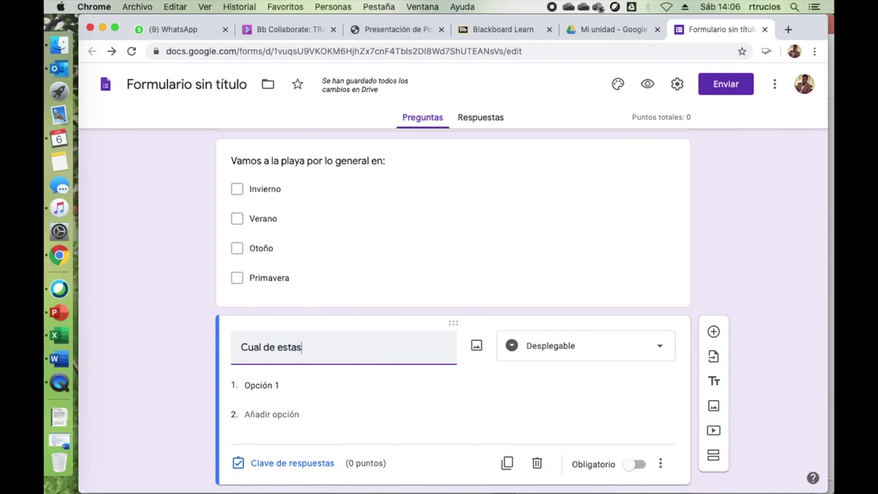
text( es la cuenta de)
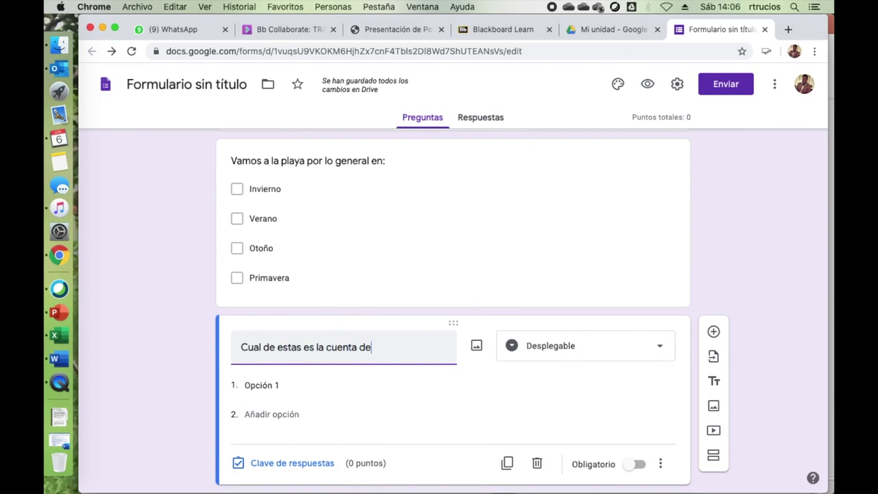
text( Raffo)
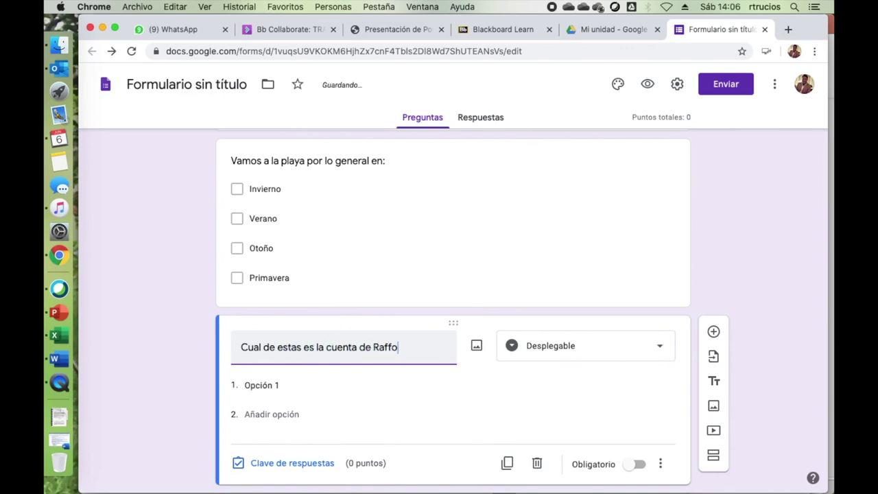
text( Trucios es)
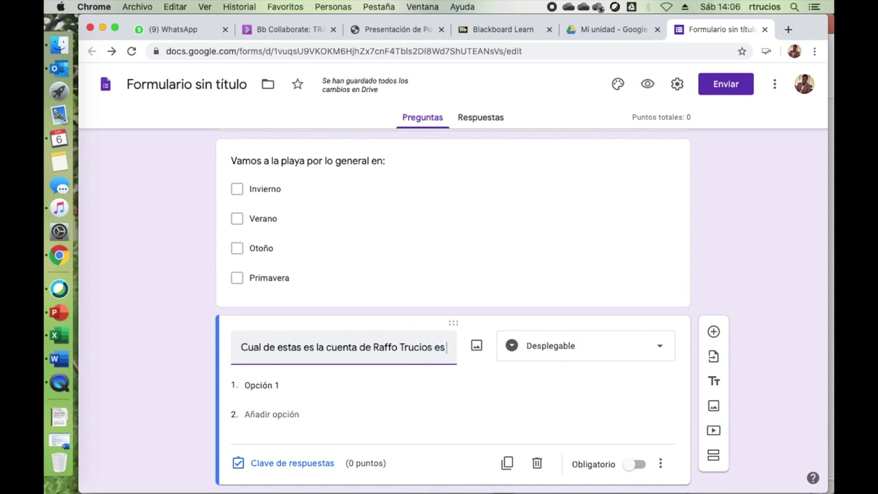
text( instagram?)
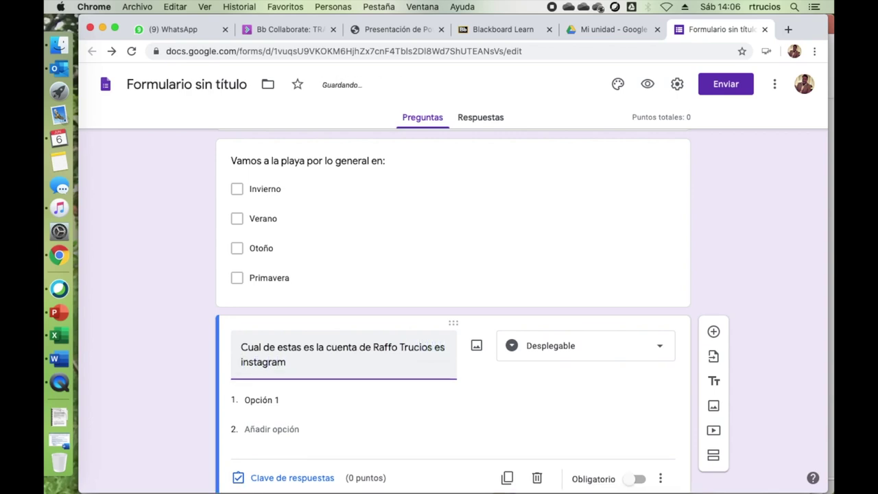
Step: Fill in four Instagram-handle answer options for that question
click(276, 397)
text(@raffo)
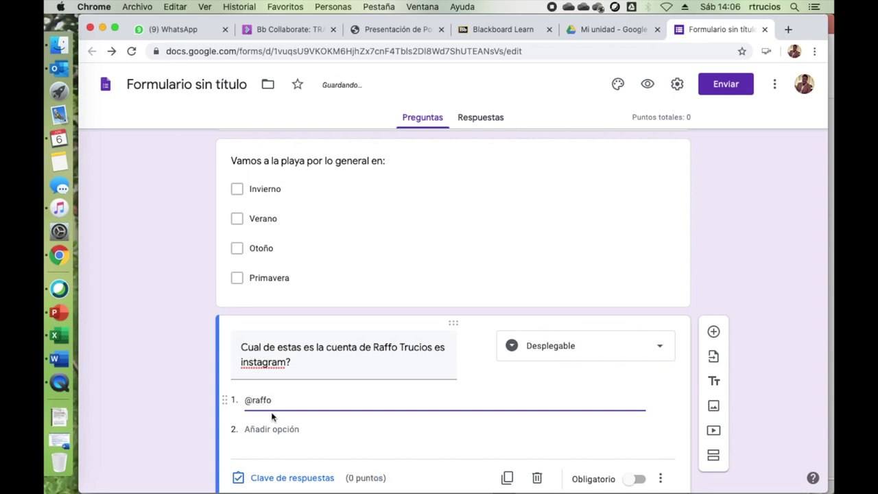
click(270, 424)
text(@rtrucios)
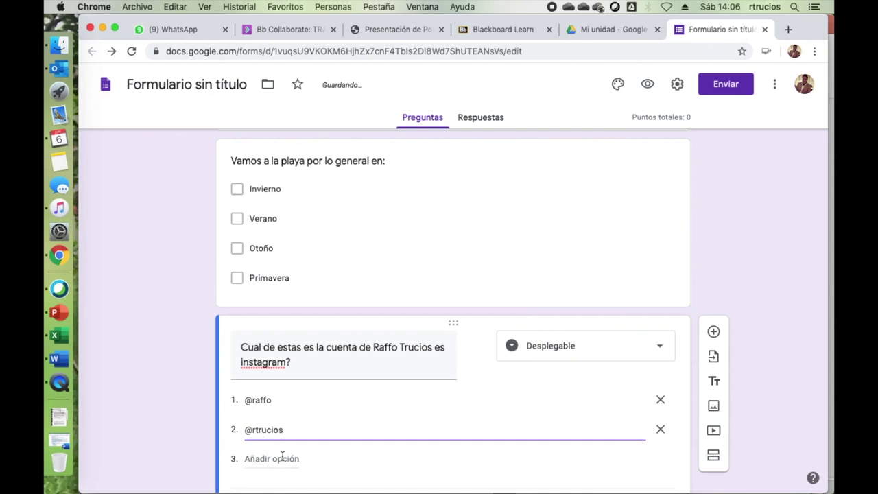
click(282, 457)
text(@raffomix)
scroll(308, 457, down, 3)
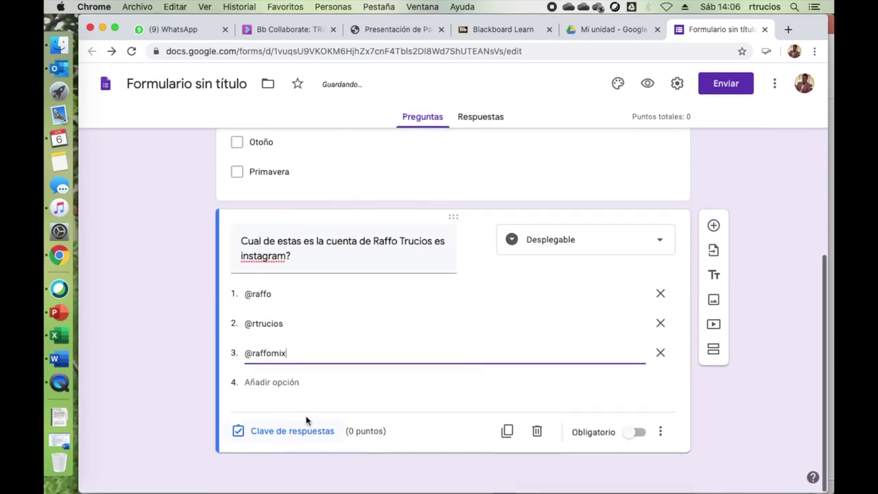
click(274, 383)
text(@raffoelmajo)
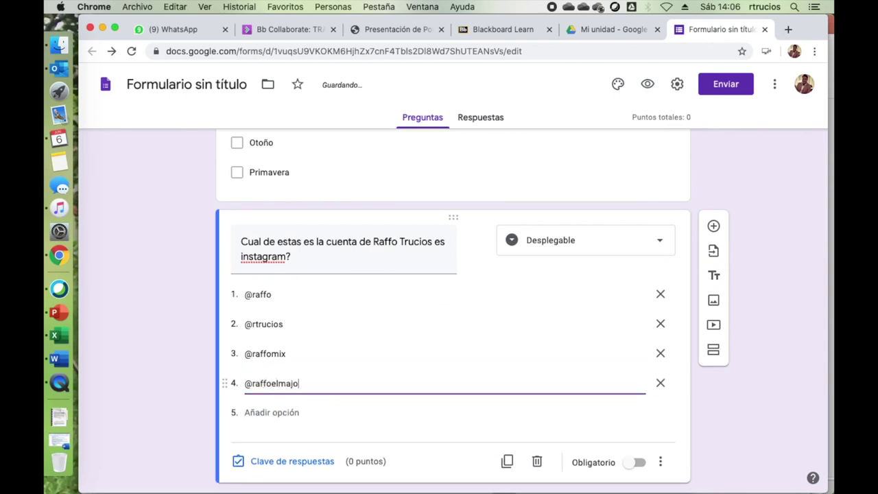
click(751, 446)
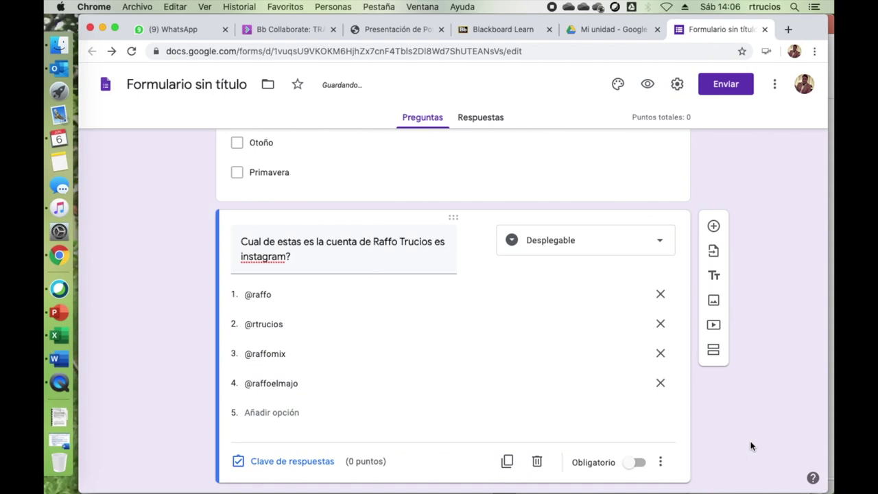
scroll(502, 261, up, 5)
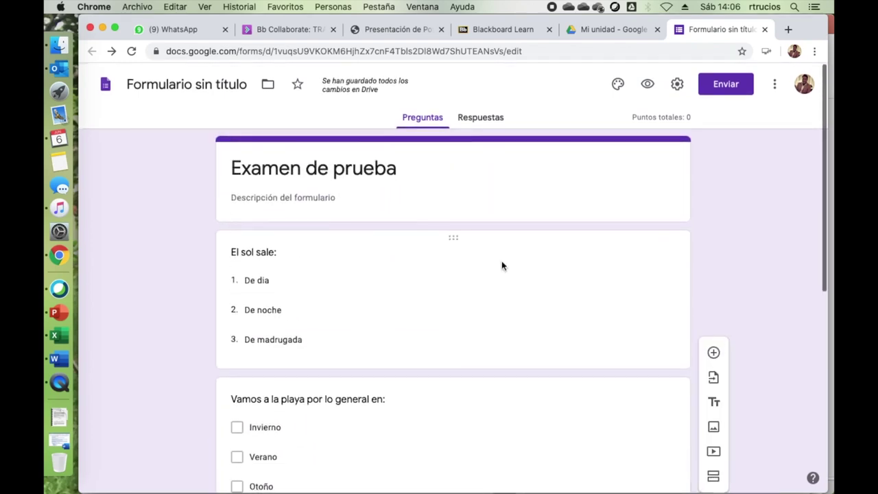
Step: Scroll back to the 'El sol sale:' card and expand it into edit mode
scroll(502, 265, down, 1)
scroll(501, 261, up, 1)
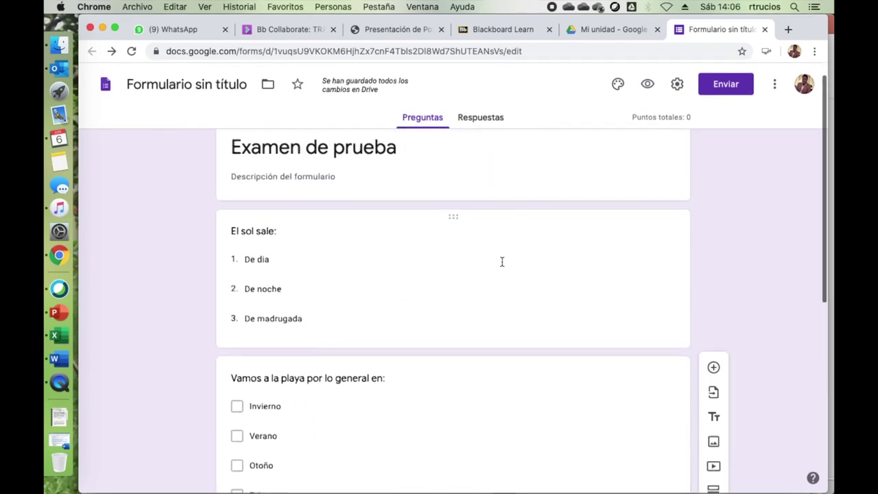
click(563, 283)
scroll(562, 284, down, 1)
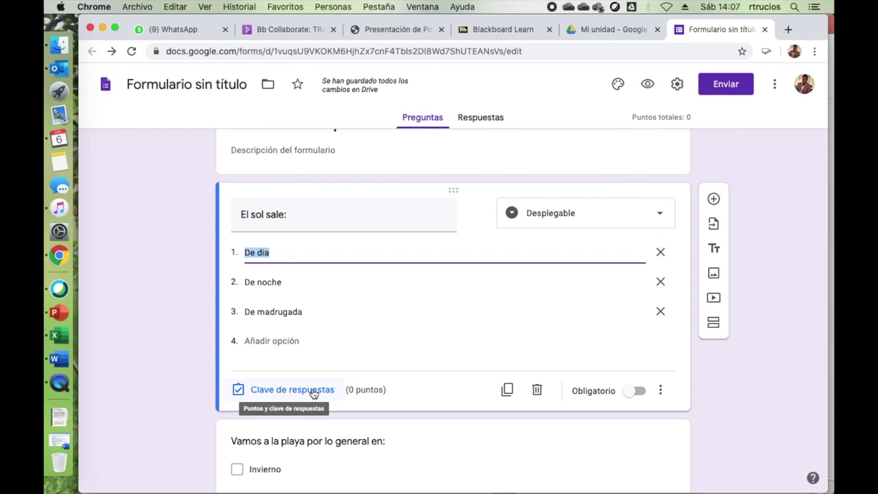
Step: Mark De dia as the correct answer to 'El sol sale:', worth 1 point
click(313, 389)
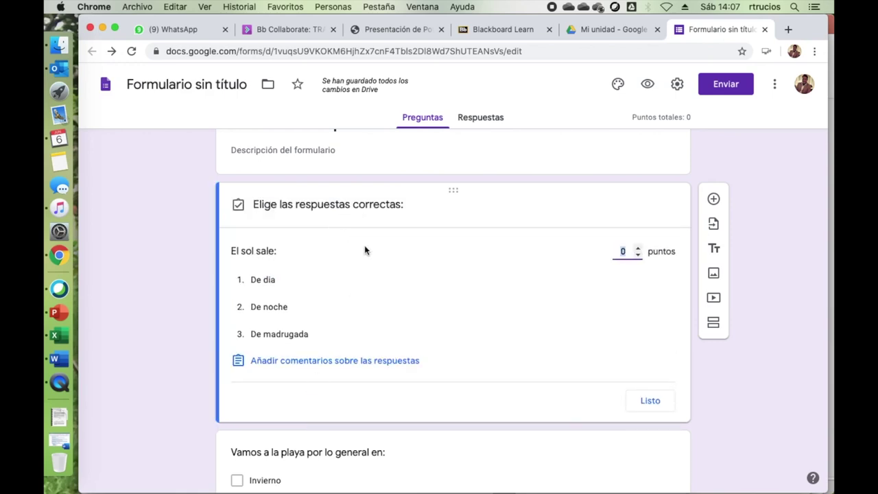
click(272, 284)
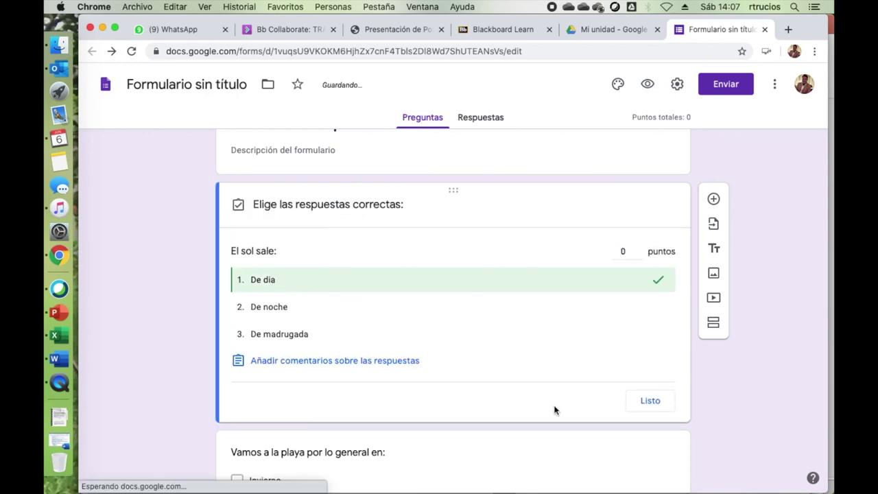
click(622, 253)
click(638, 249)
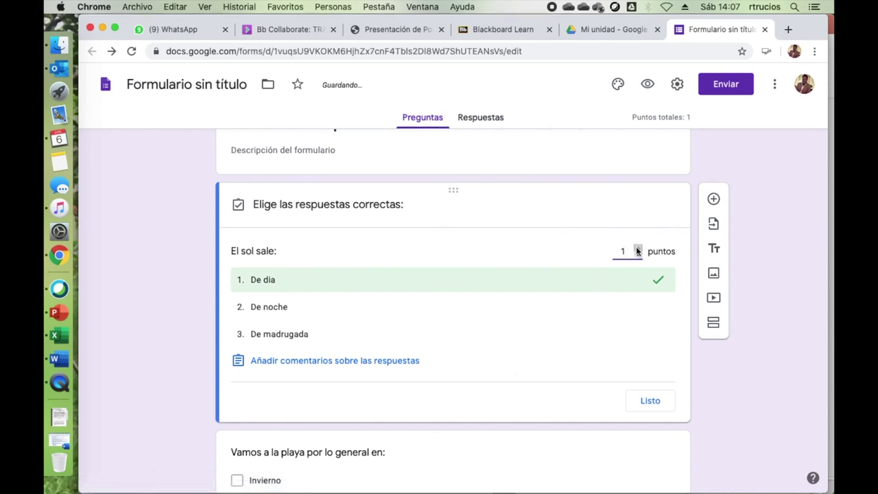
click(650, 402)
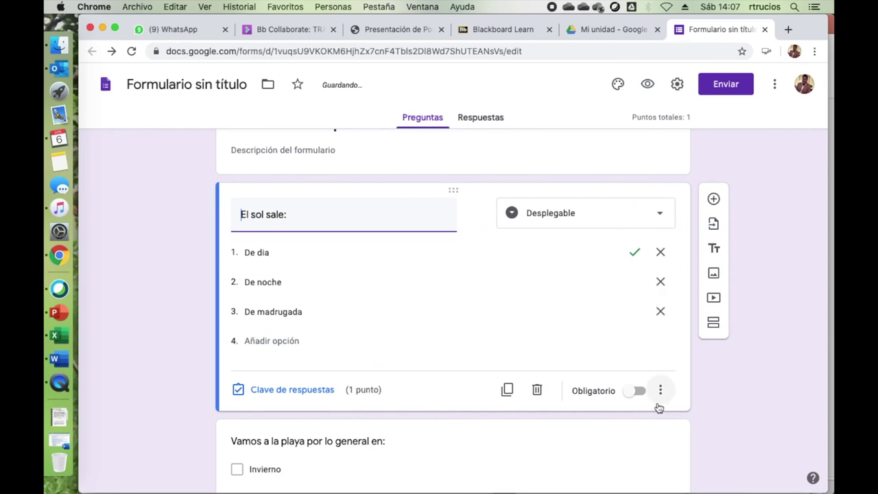
scroll(422, 382, down, 3)
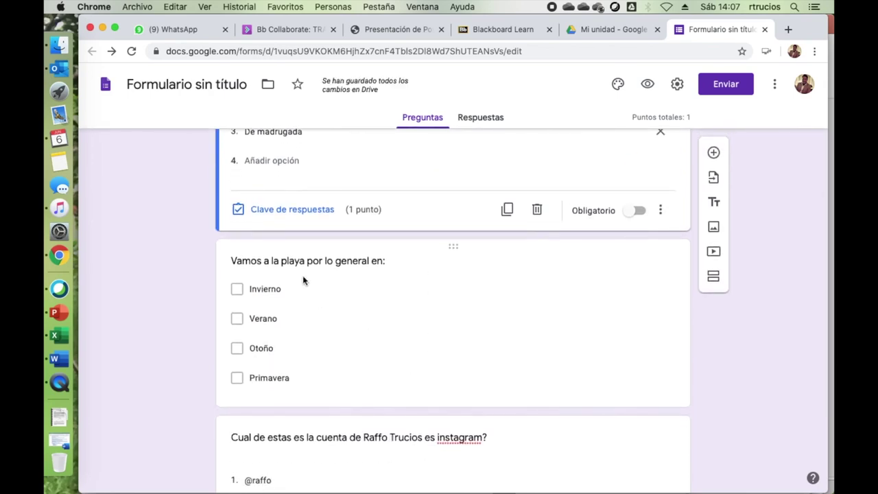
Step: Mark Verano as the beach question's correct answer, worth 1 point
click(391, 288)
click(289, 396)
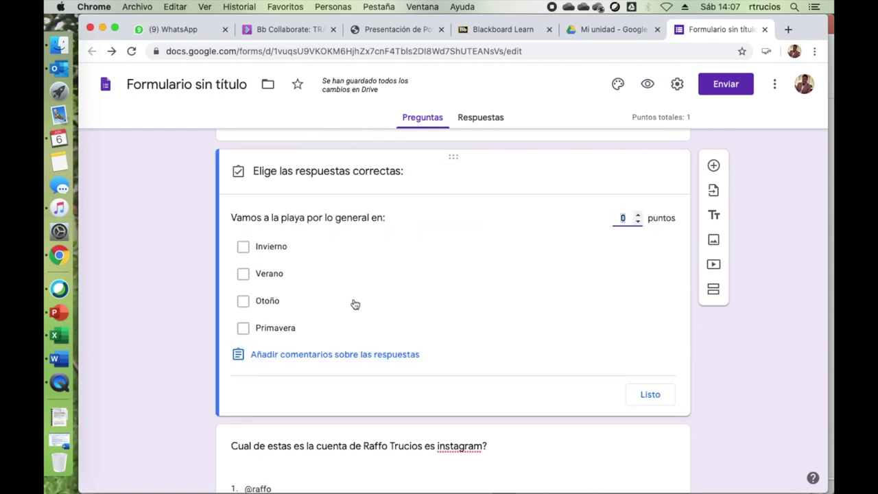
click(269, 282)
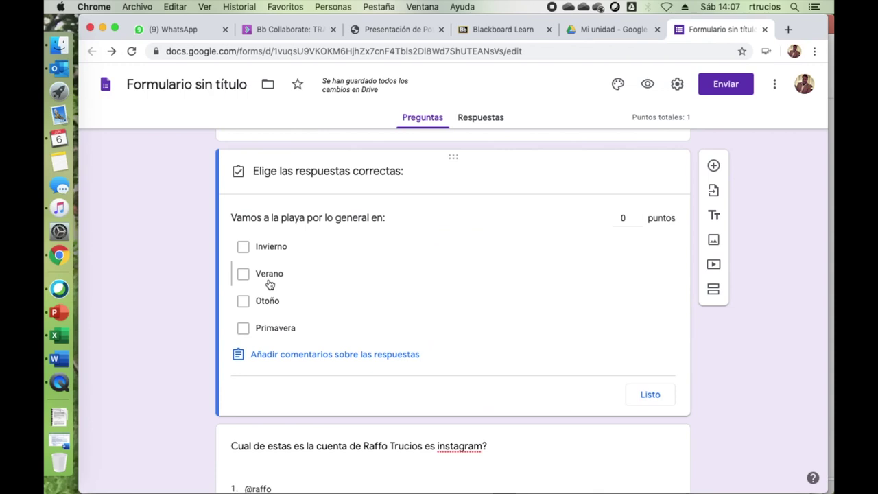
click(638, 218)
click(638, 217)
click(651, 394)
scroll(471, 374, down, 5)
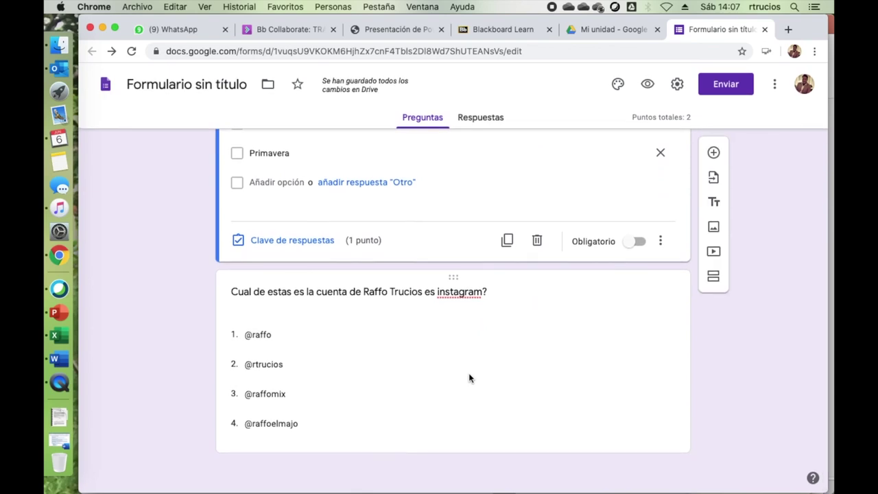
Step: Set the Instagram question's answer key to the second option, worth 8 points
click(364, 423)
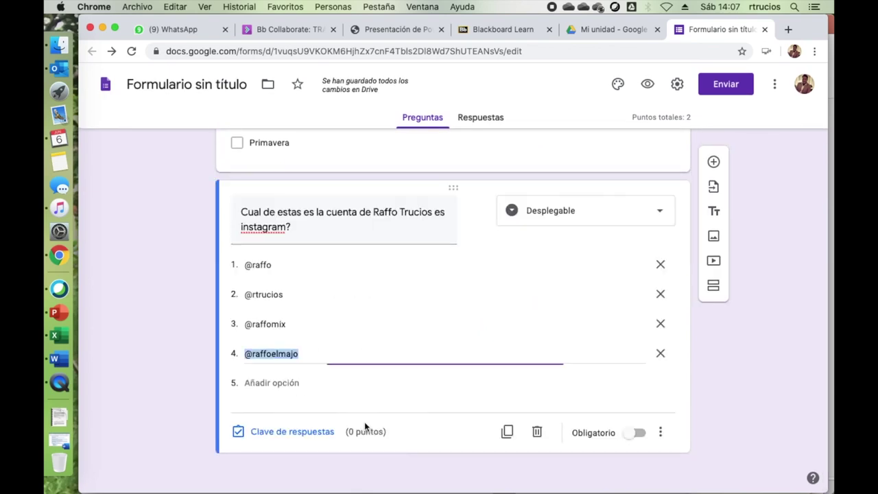
click(286, 432)
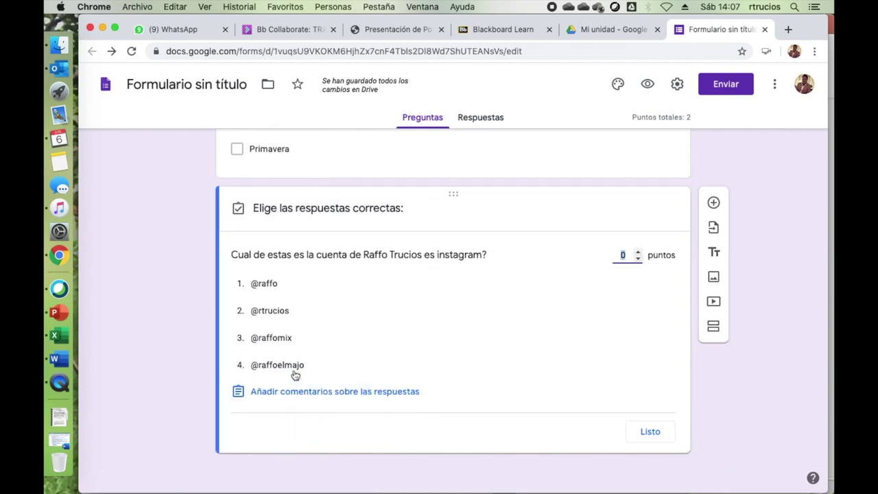
click(282, 317)
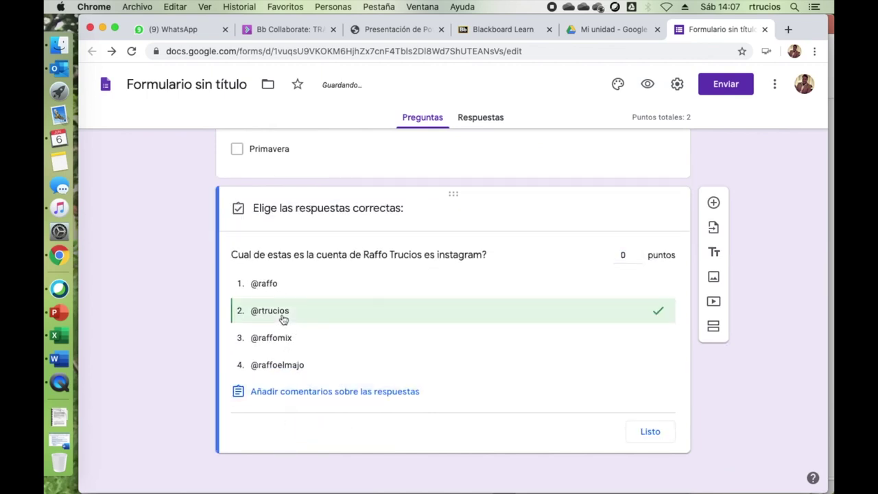
click(637, 252)
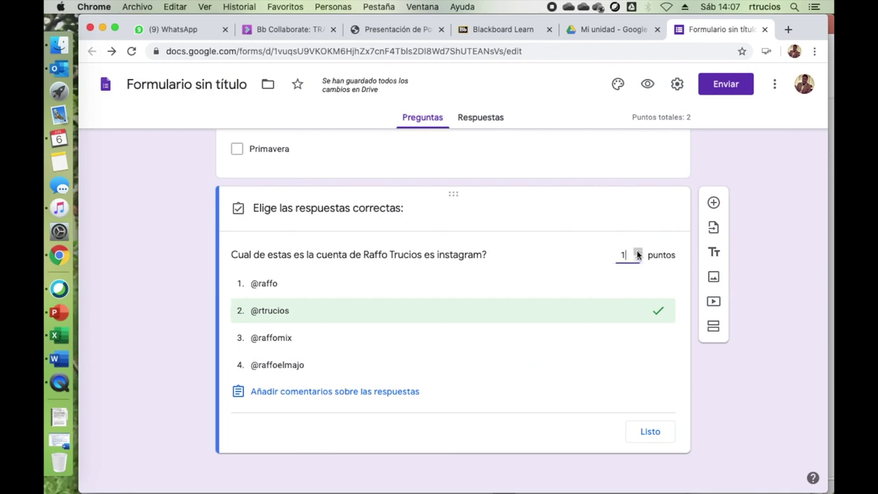
click(638, 253)
click(638, 252)
click(638, 252)
click(637, 252)
click(638, 252)
click(637, 253)
click(657, 433)
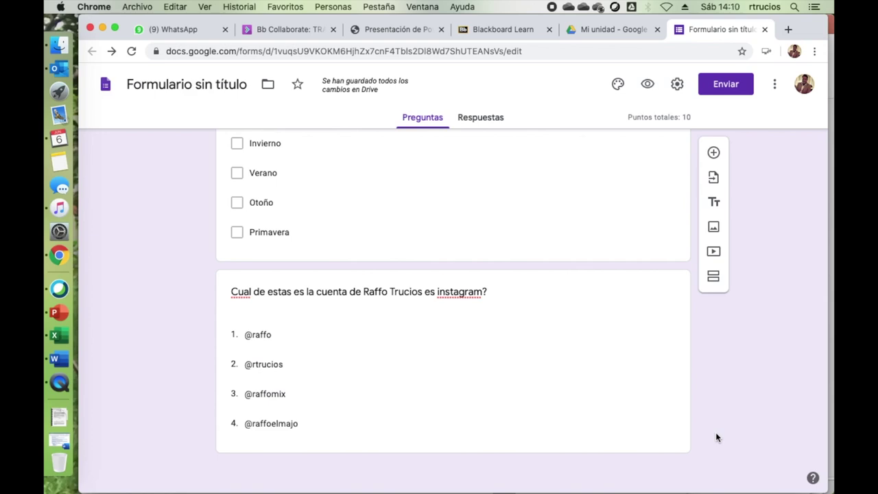
click(715, 432)
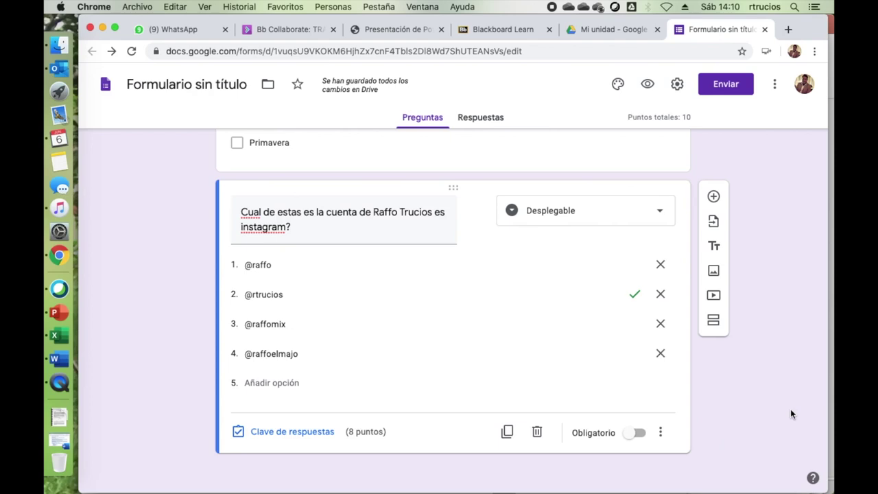
Step: Add the required question 'Ingrese su nombre' as a dropdown, fixing the title typo
click(713, 198)
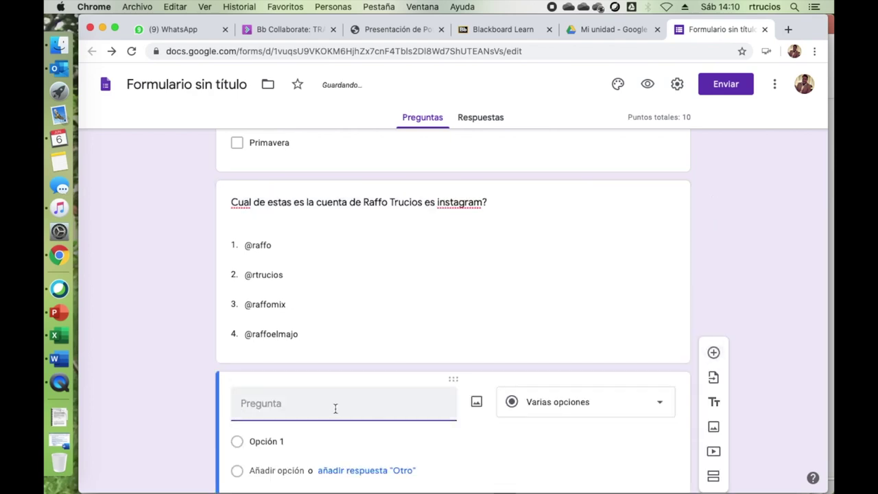
text(Ingr)
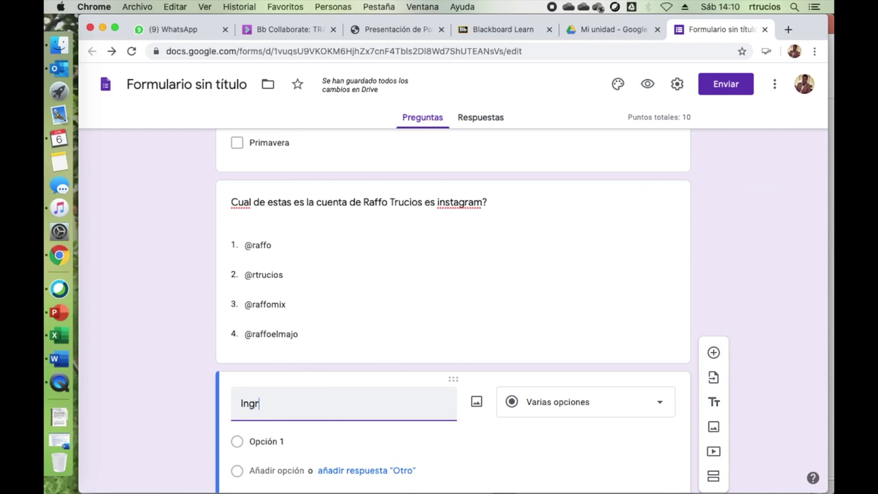
text(es su nombre)
click(592, 402)
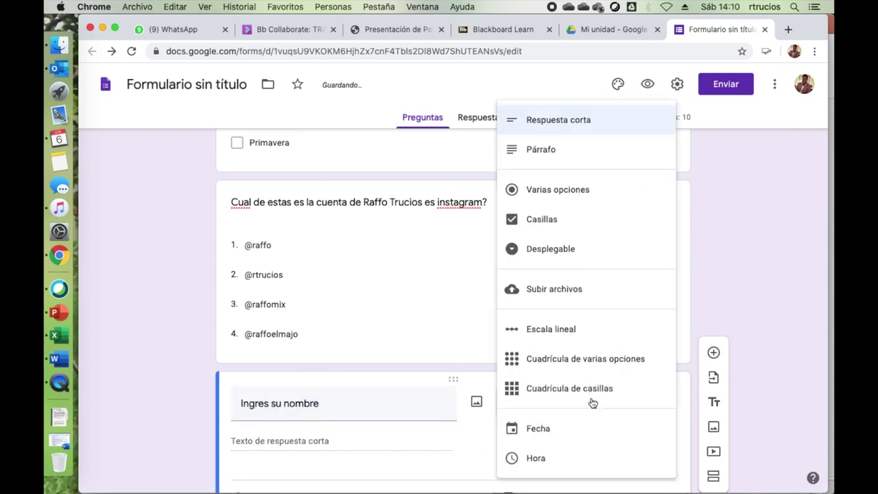
click(552, 130)
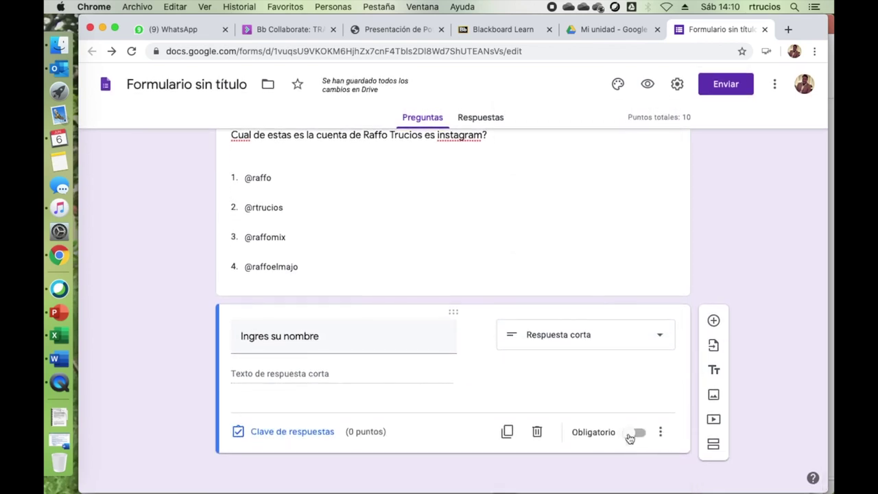
click(639, 433)
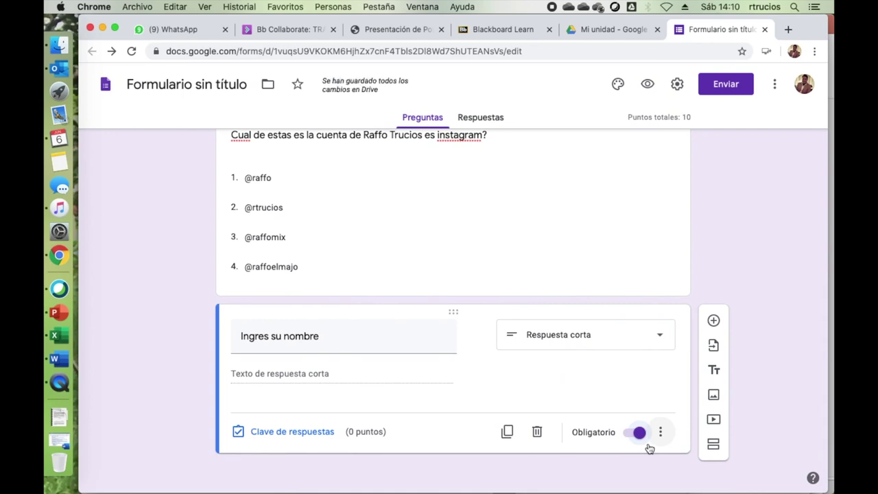
click(275, 337)
text(e)
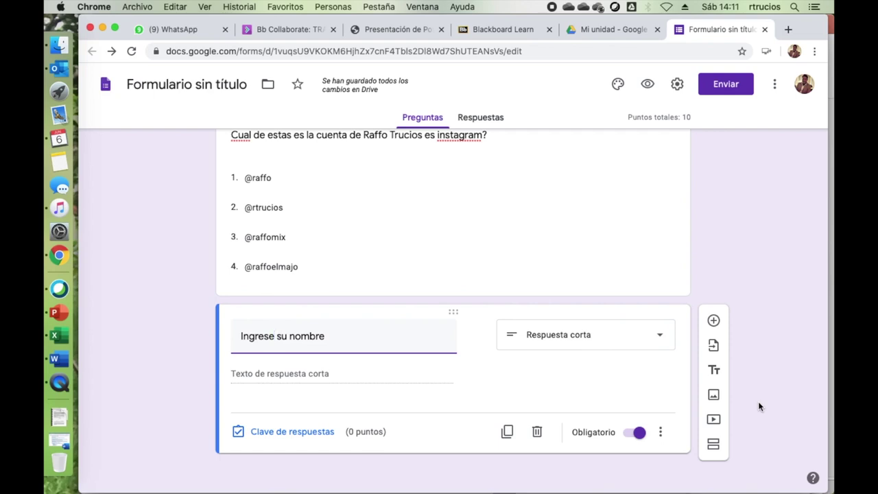
click(772, 331)
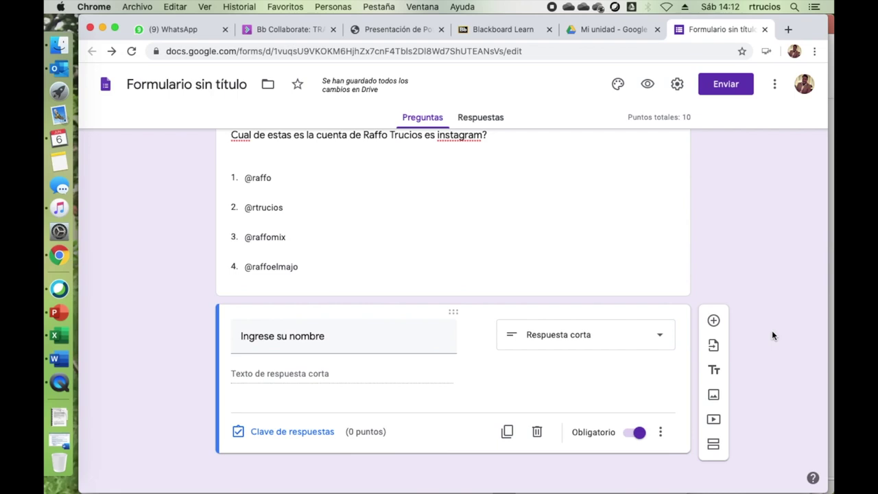
click(620, 347)
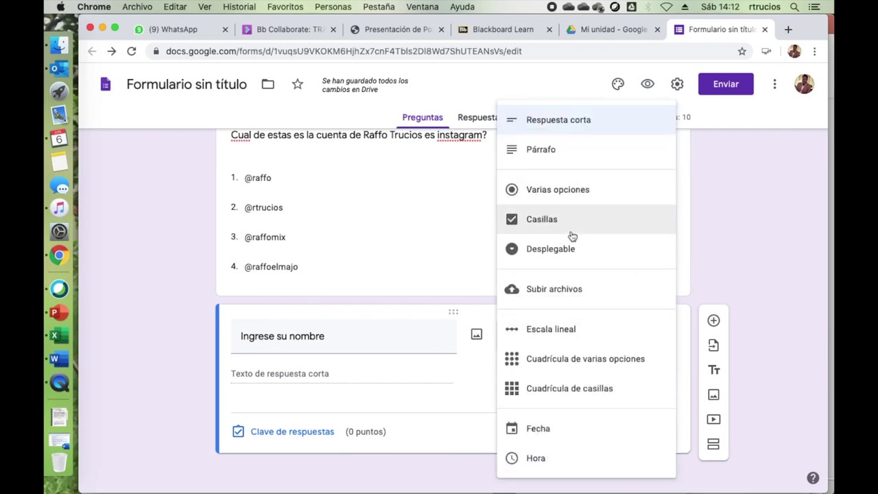
click(566, 258)
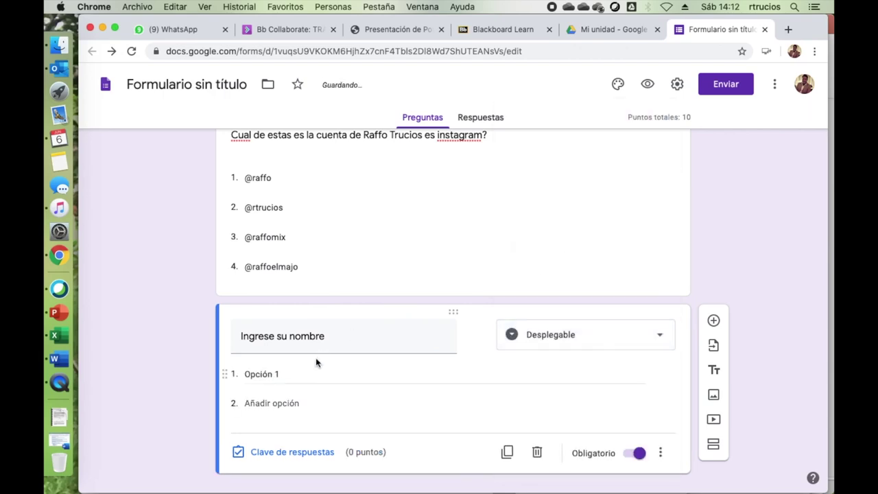
Step: Copy the 18 student names in Excel's G2:G19 and select the dropdown's 'Opción 1' field in the form
click(56, 330)
drag(347, 145, 377, 167)
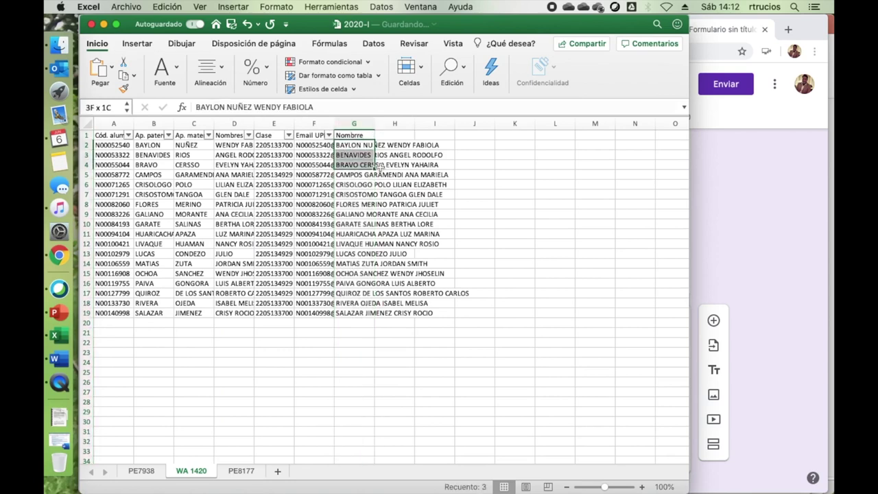
key(shift+Down)
key(shift+Down)
key(shift+Down)
key(shift+Down)
key(shift+Down)
key(shift+Down)
key(shift+Down)
key(shift+Down)
key(shift+Down)
key(shift+Down)
key(shift+Down)
key(shift+Down)
key(shift+Down)
key(shift+Down)
key(shift+Down)
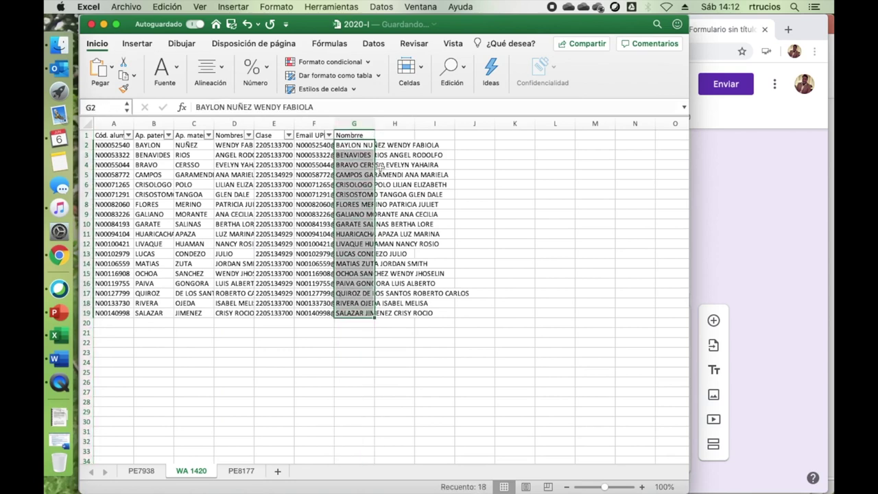
key(super+c)
key(super+Tab)
click(297, 378)
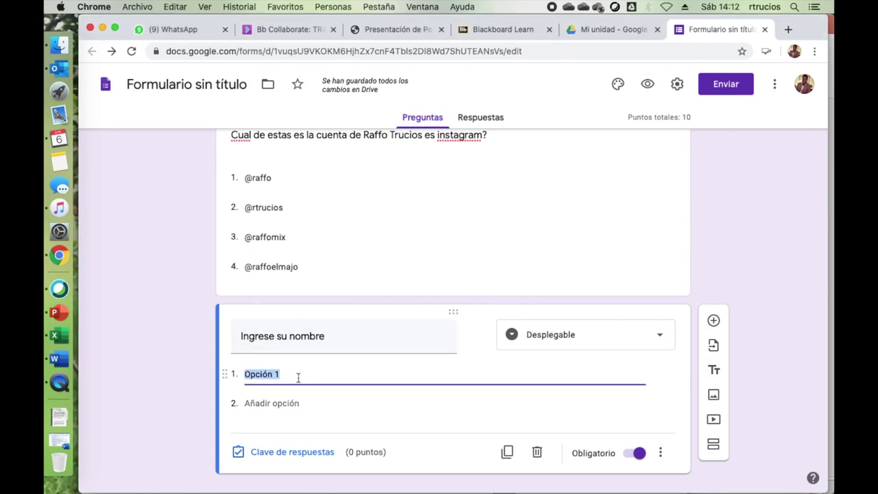
Step: Paste the 18 student names as dropdown options and retitle the form 'Examen de prueba'
key(super+v)
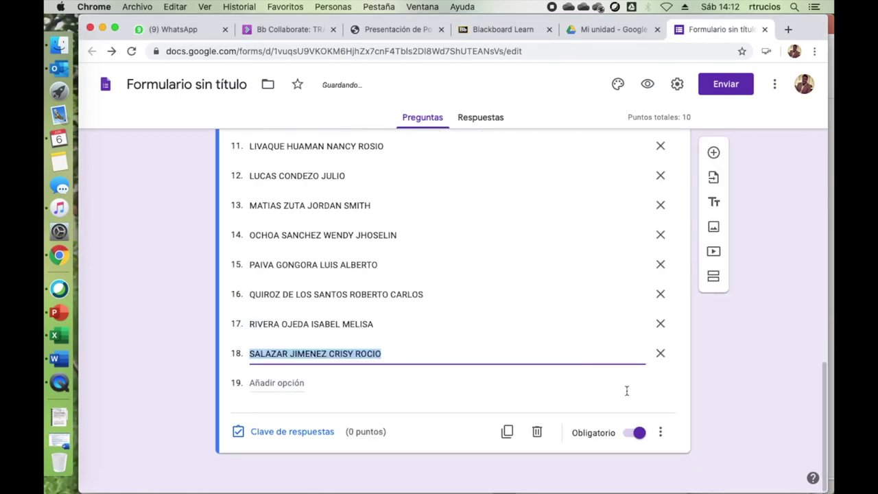
click(766, 401)
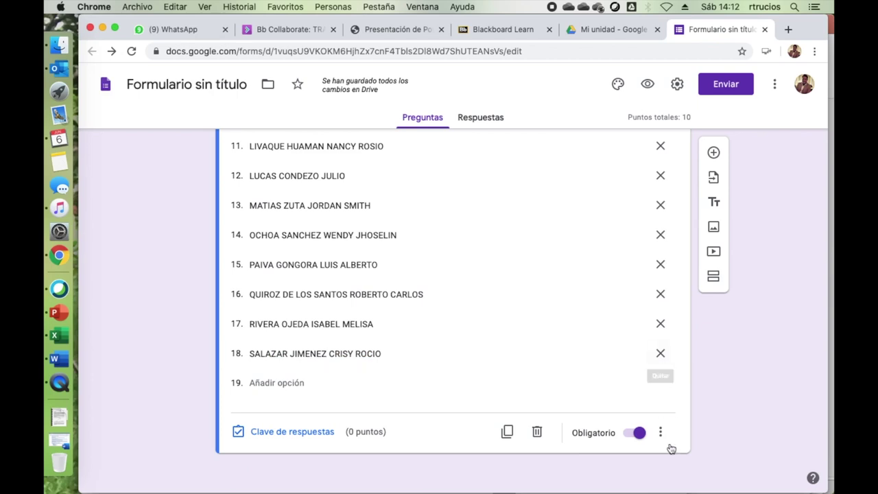
scroll(731, 434, up, 2)
scroll(732, 434, up, 15)
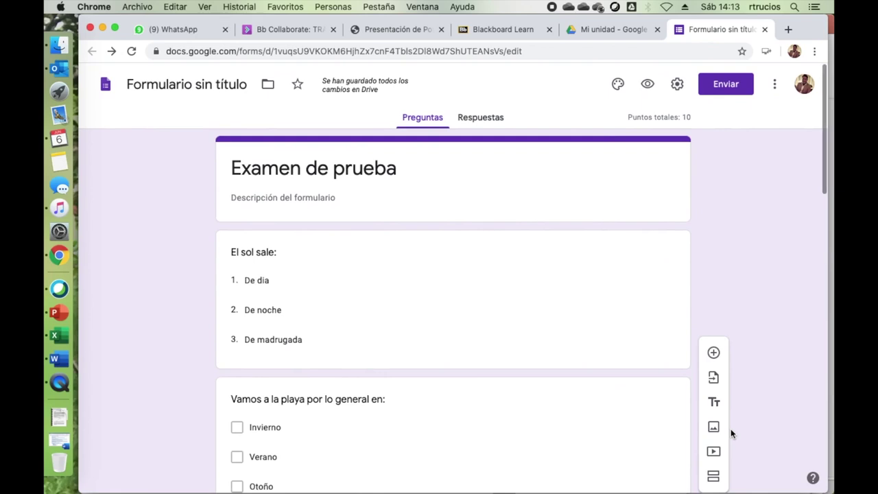
click(179, 86)
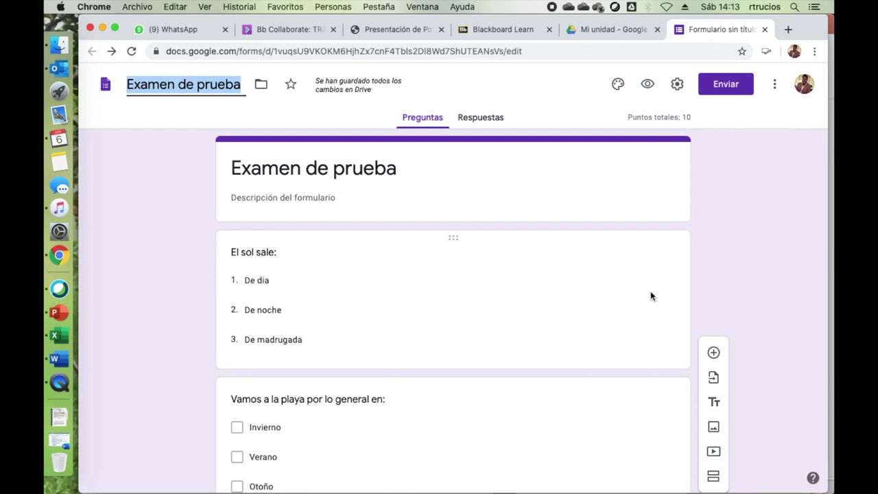
Step: Bring up the form's shareable link in the send dialog and select the URL
click(714, 92)
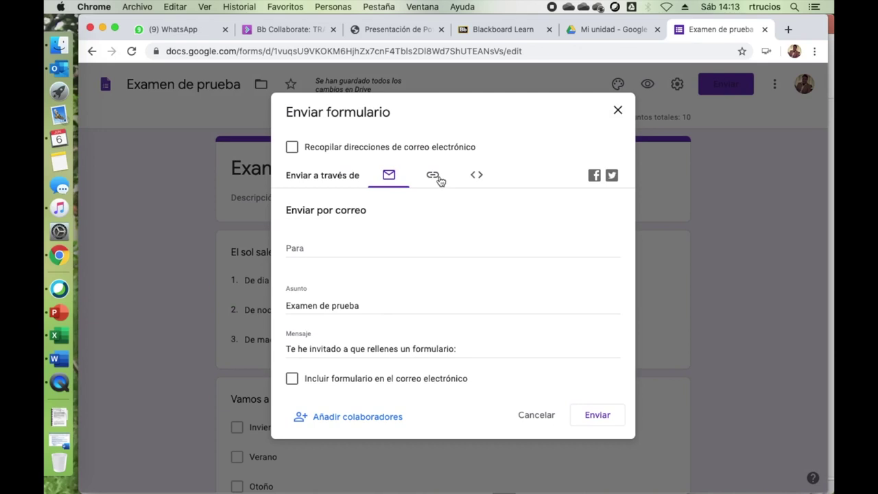
click(433, 176)
click(374, 235)
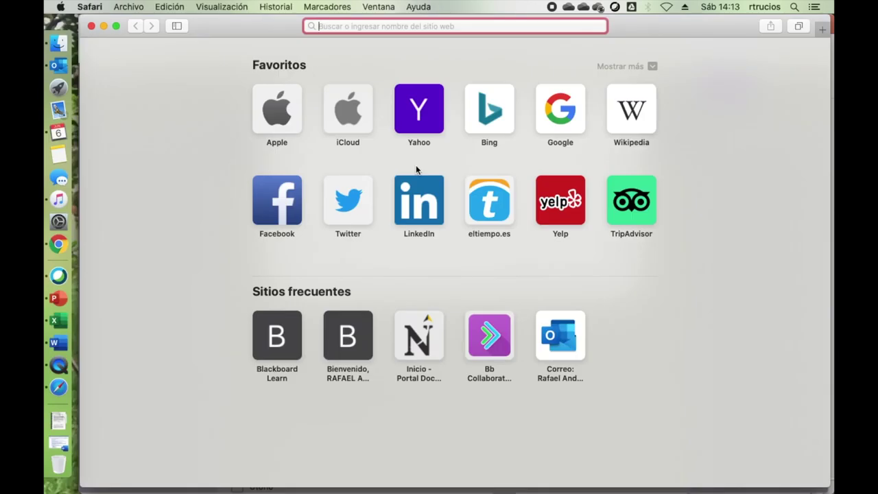
Step: Load the quiz link in Safari and answer 'De noche' for El sol sale and 'Verano' for the beach question
key(super+v)
key(Return)
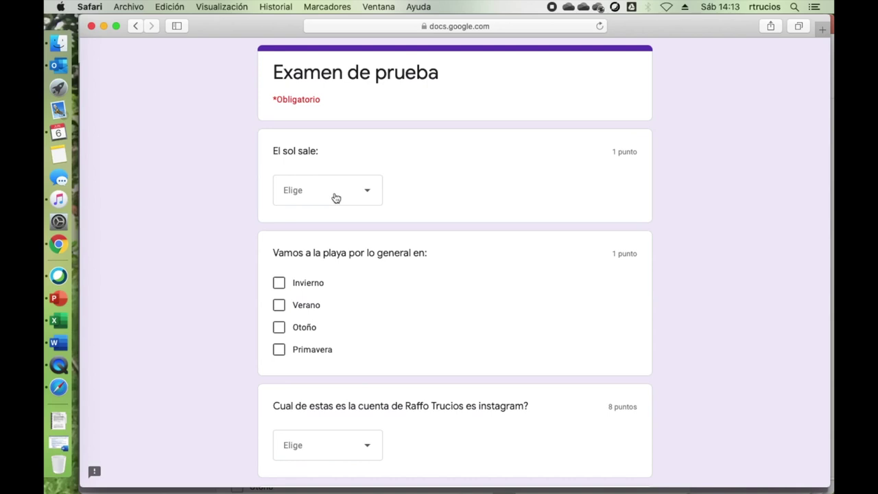
click(370, 199)
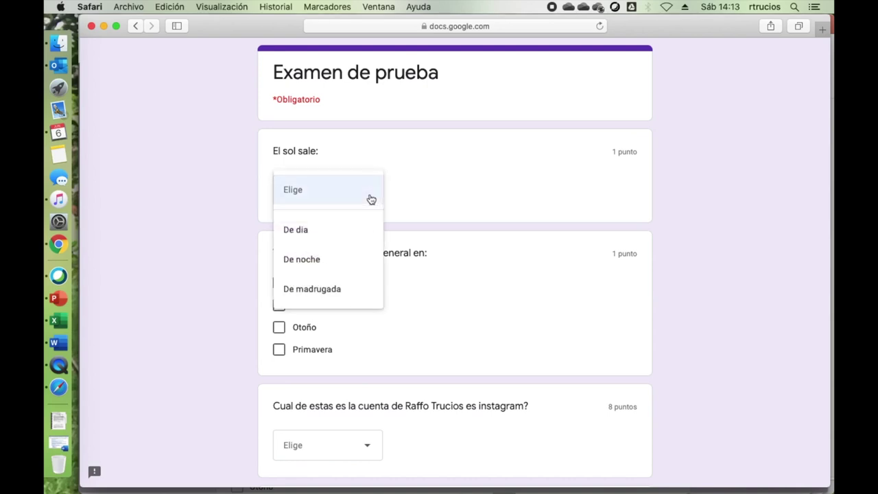
click(325, 260)
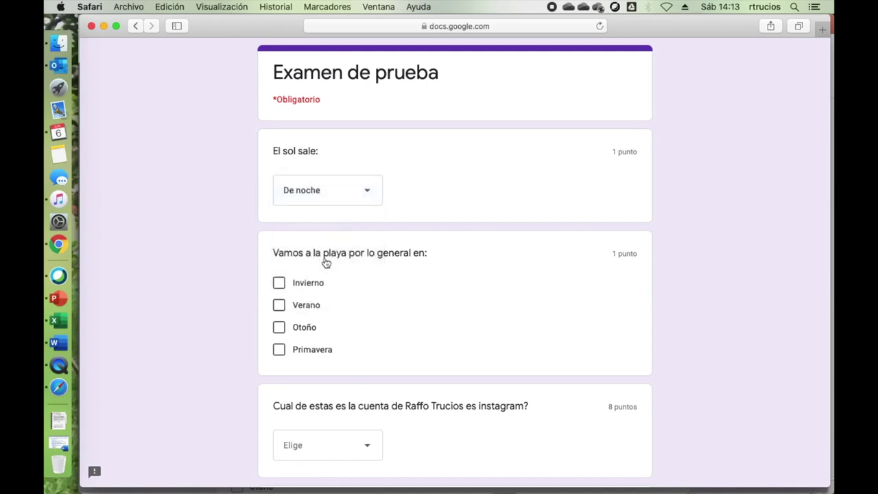
scroll(313, 300, down, 2)
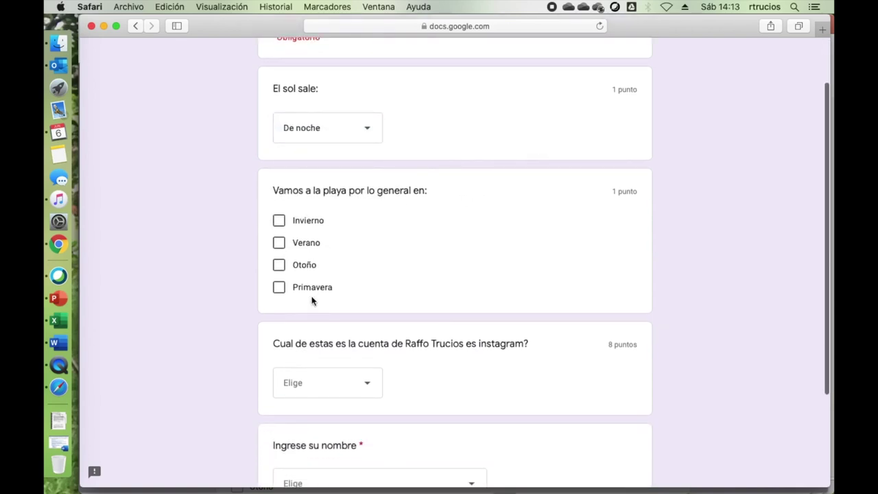
click(303, 246)
scroll(412, 286, down, 3)
scroll(411, 287, down, 1)
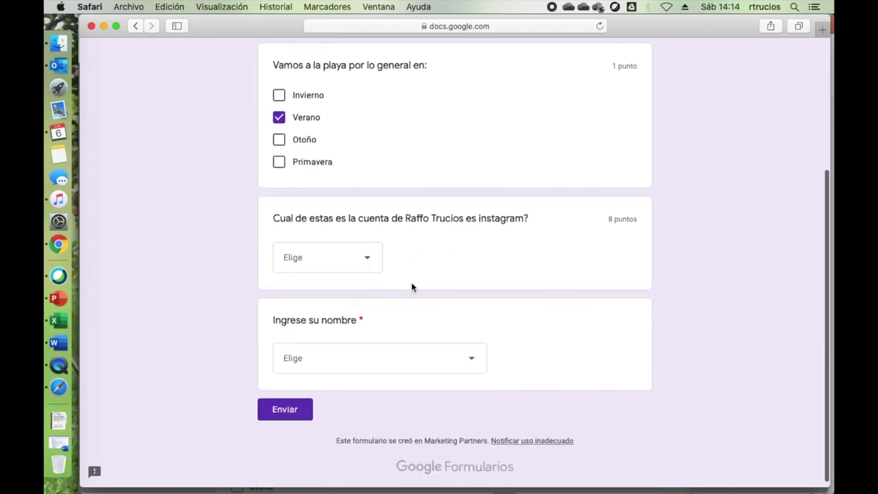
Step: Choose the correct Instagram account answer and pick a student's name from the dropdown
click(367, 266)
click(328, 330)
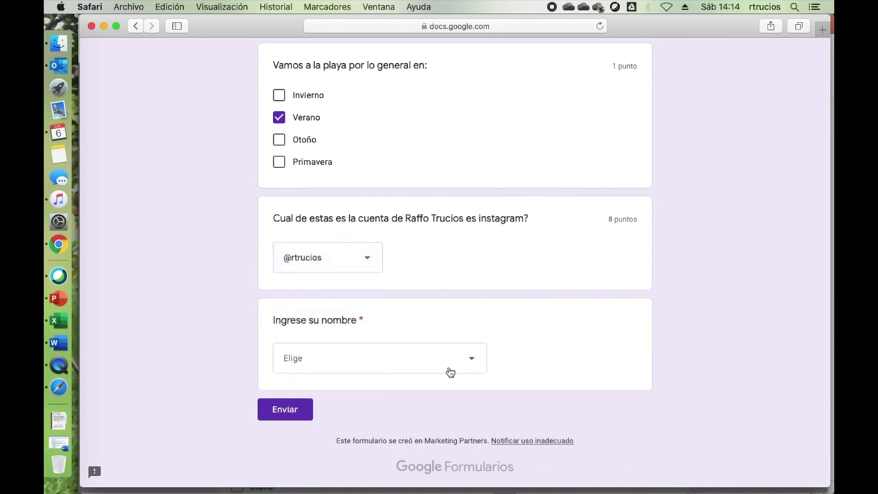
click(450, 372)
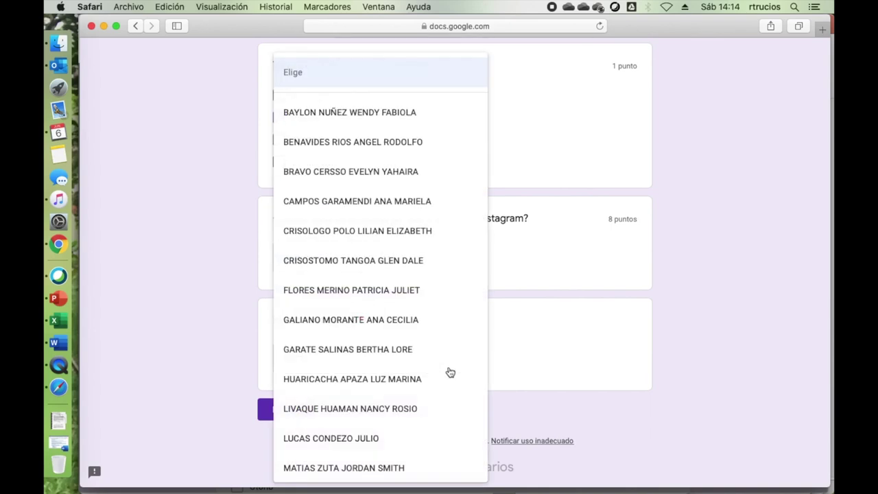
click(360, 152)
Step: Submit the quiz, check the 9/10 score, and return to Chrome
click(285, 410)
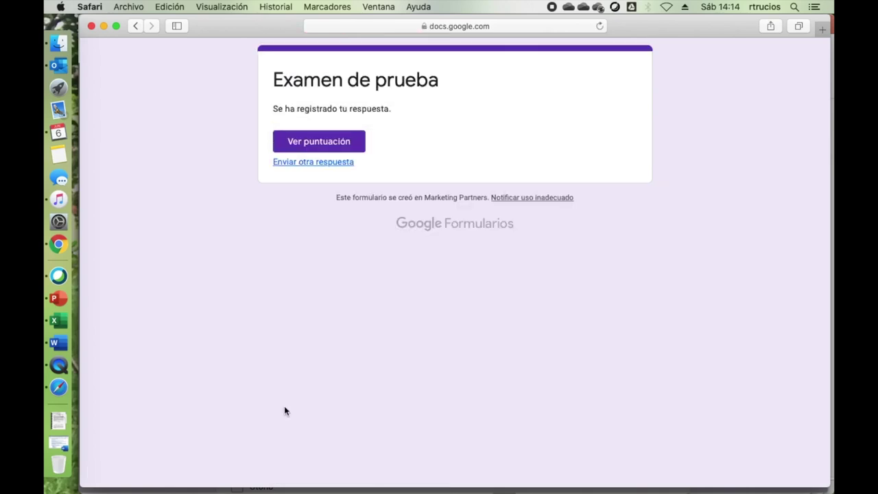
click(322, 143)
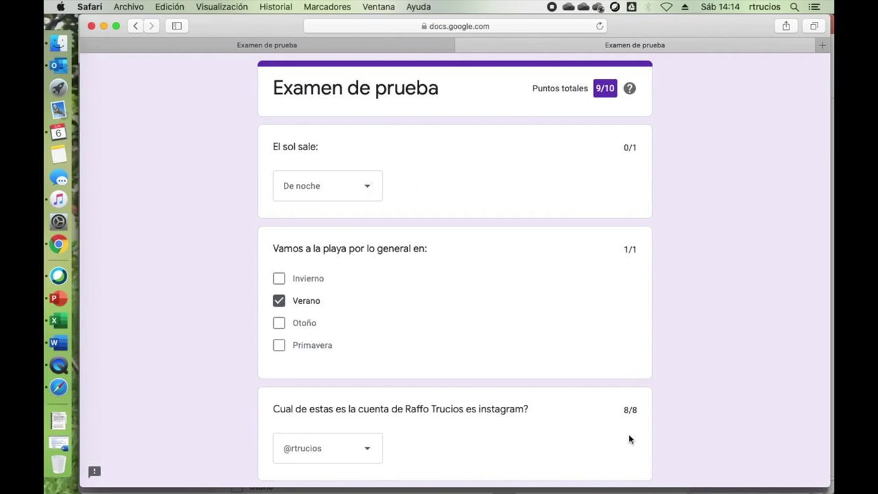
scroll(630, 439, down, 5)
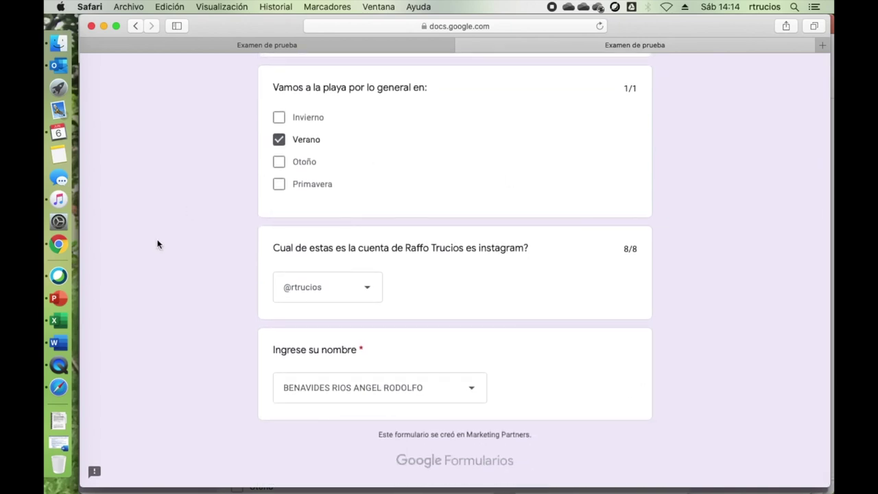
click(66, 251)
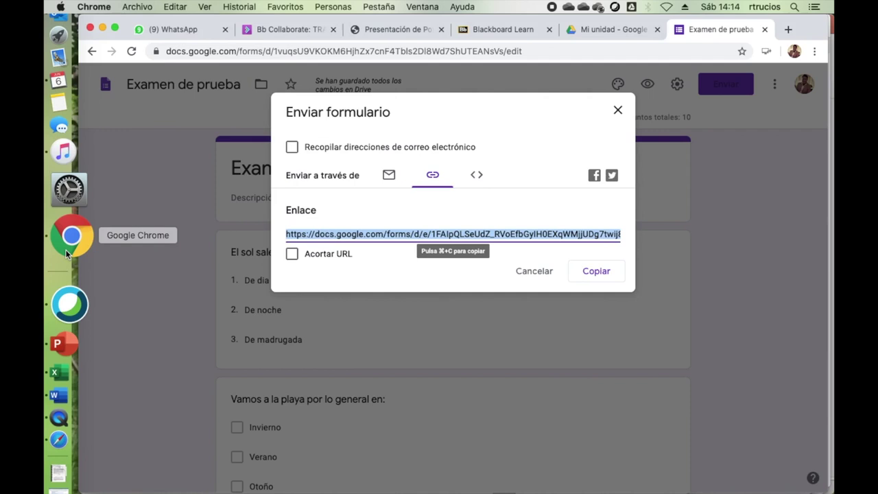
Step: Dismiss the send dialog and link the responses to a new 'Examen de prueba (respuestas)' spreadsheet
click(544, 275)
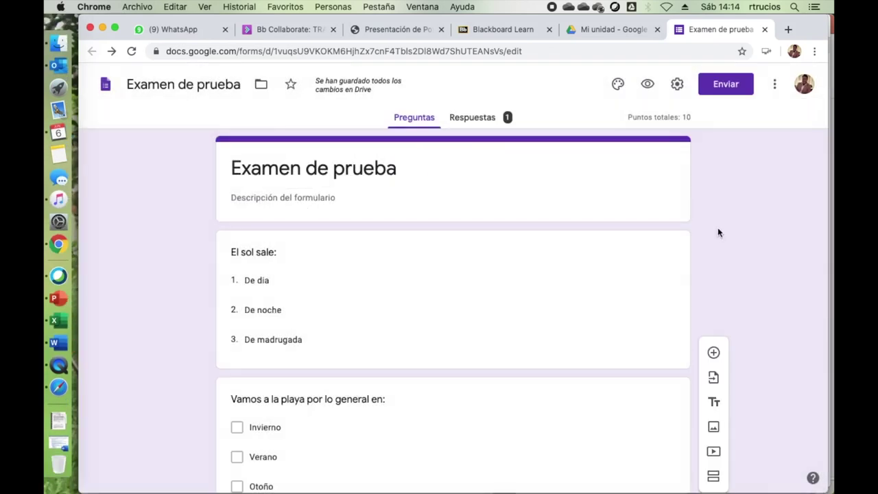
click(470, 117)
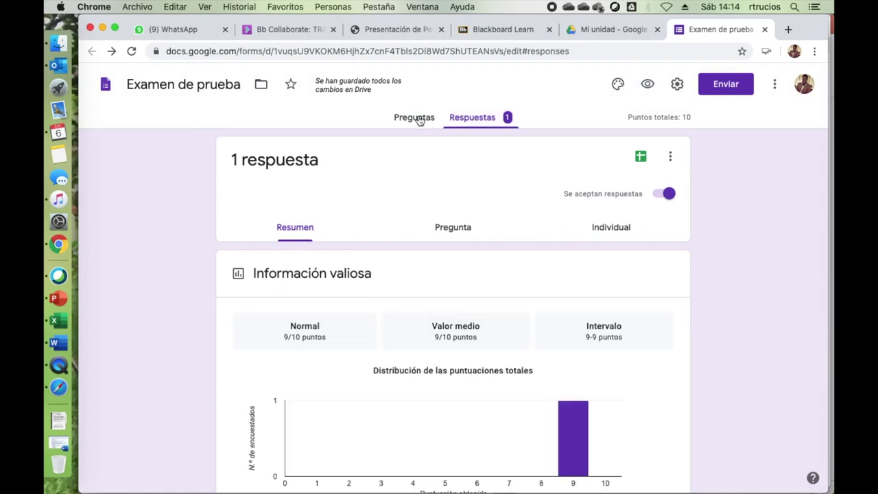
click(642, 160)
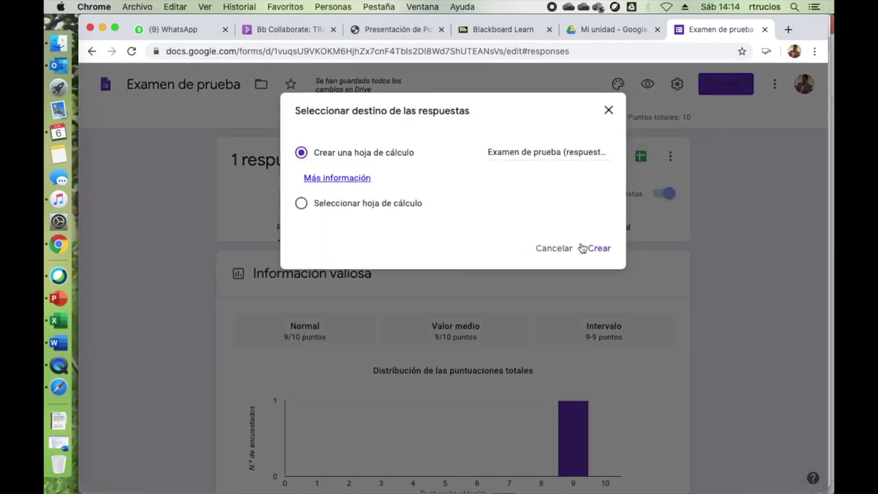
click(603, 251)
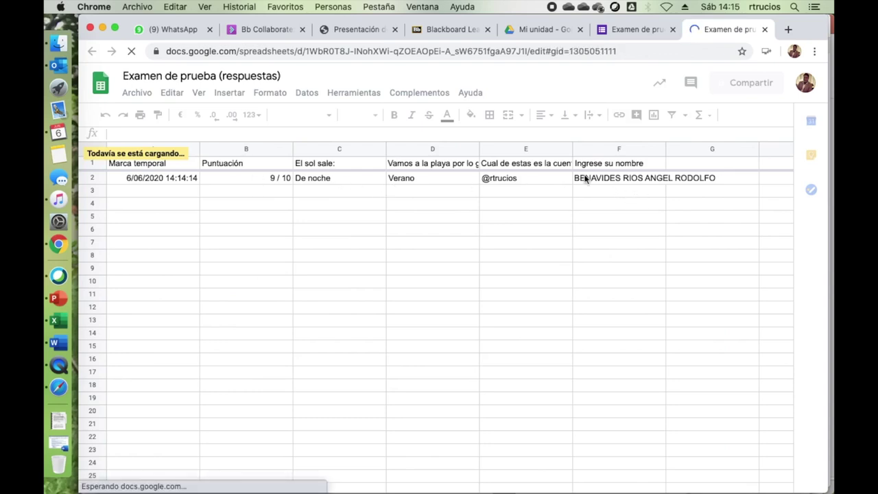
click(236, 185)
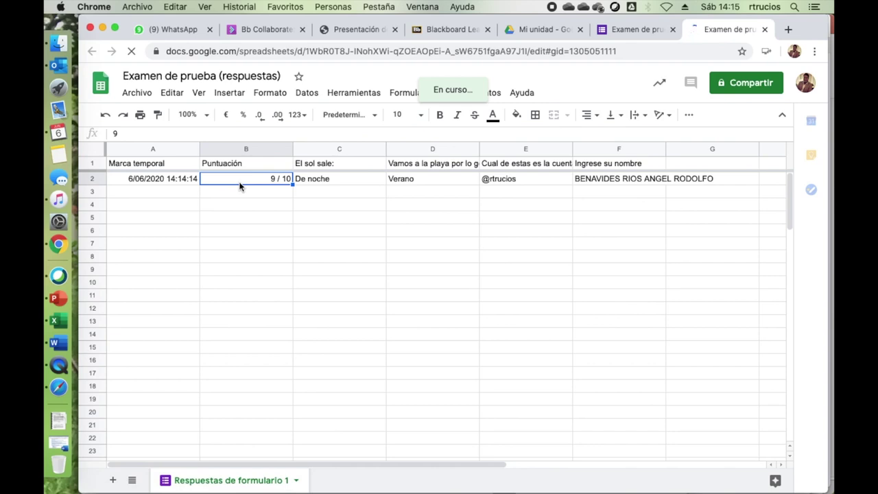
click(66, 368)
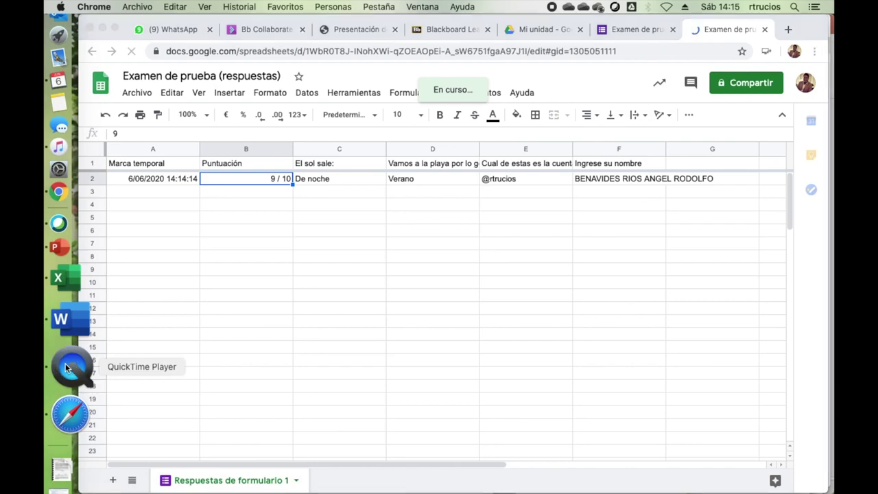